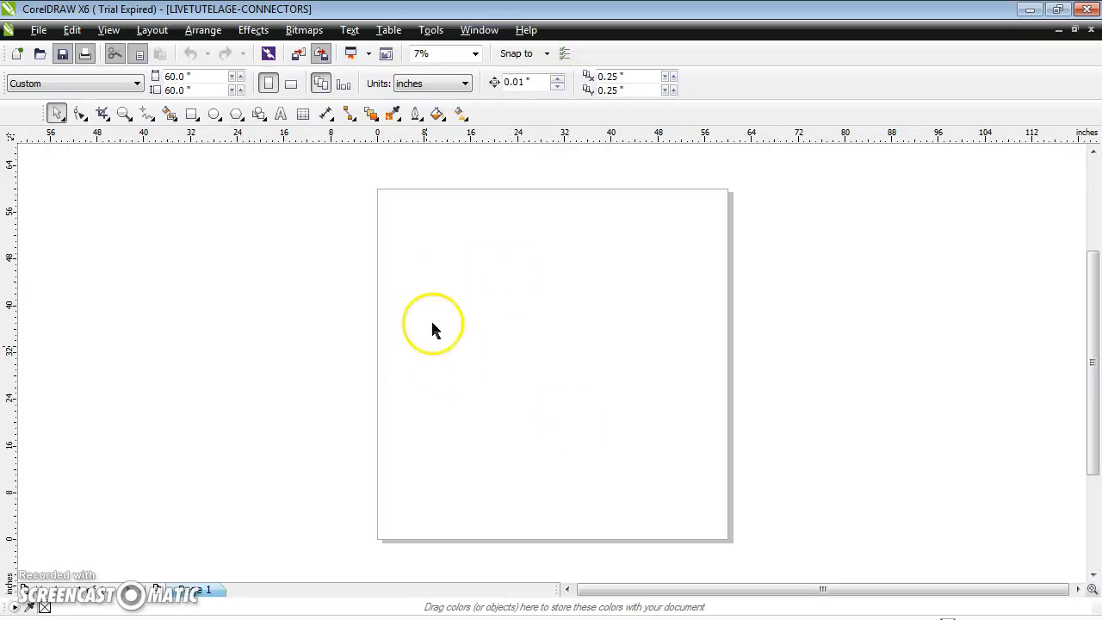
- Draw a rectangle about 18.9 by 17.5 inches near the page's upper-left and a circle about 14.9 by 14.3 inches near its lower-right
left_click(191, 114)
left_click_drag(418, 217, 528, 321)
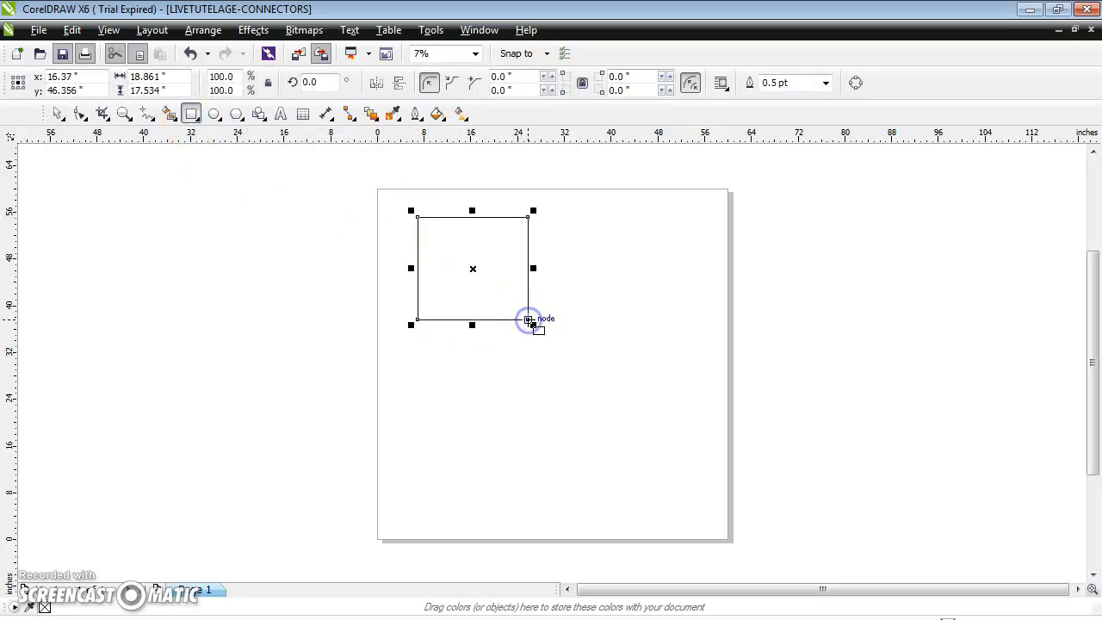
left_click(214, 115)
left_click_drag(658, 440, 570, 522)
- Apply a Square gradient to the rectangle with the Interactive Fill tool
left_click(447, 274)
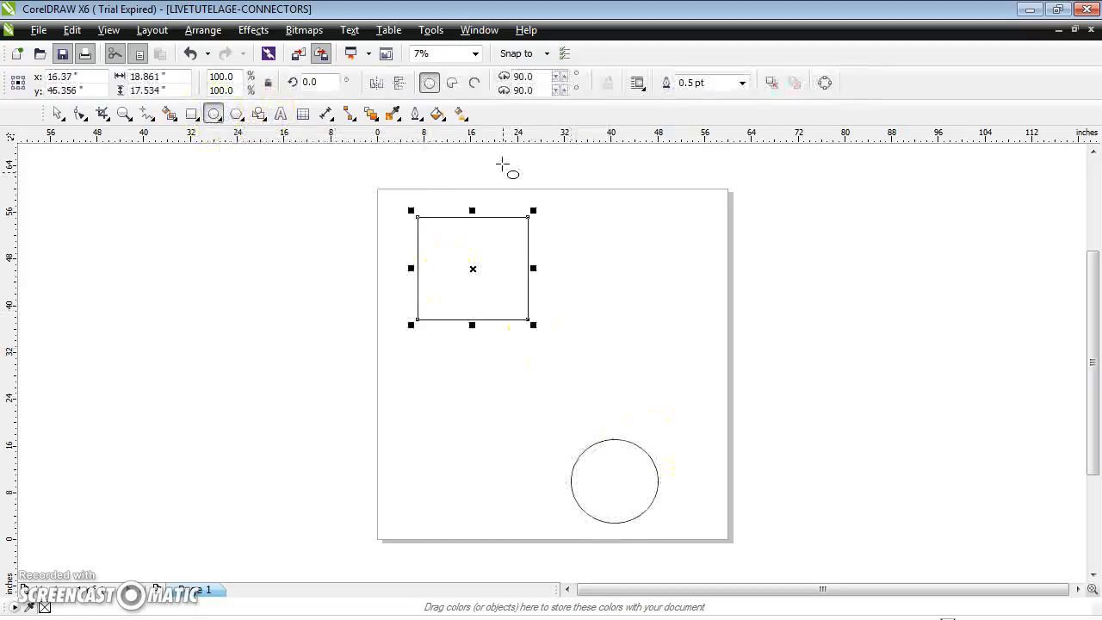
left_click(463, 117)
left_click(475, 144)
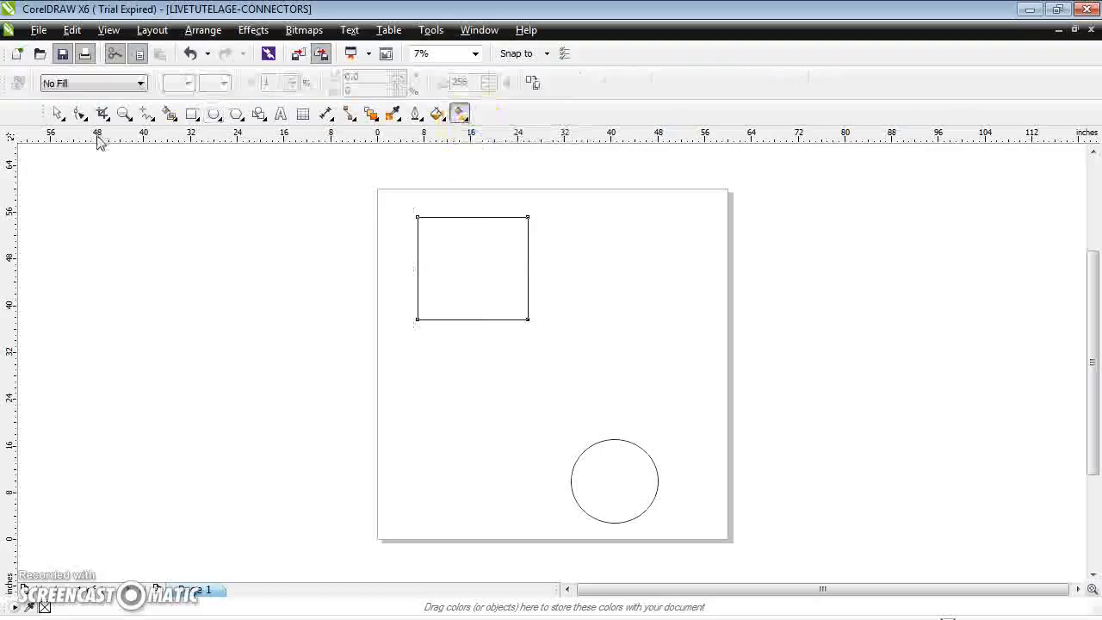
left_click(54, 84)
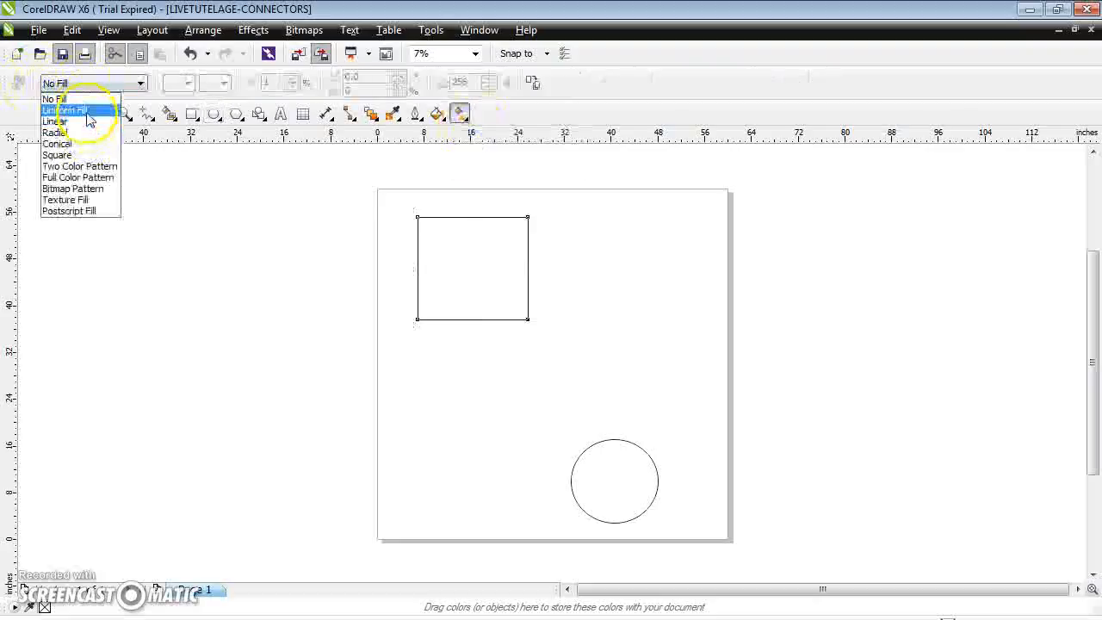
left_click(81, 153)
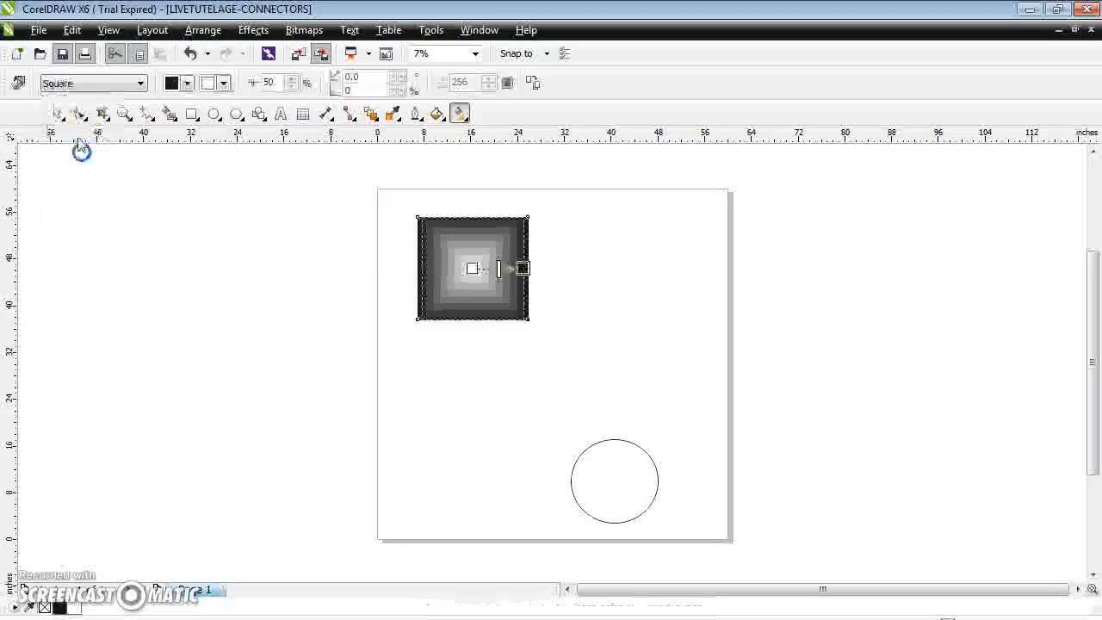
- Colour the rectangle's square gradient with orange at the edges and yellow at the centre
left_click(187, 83)
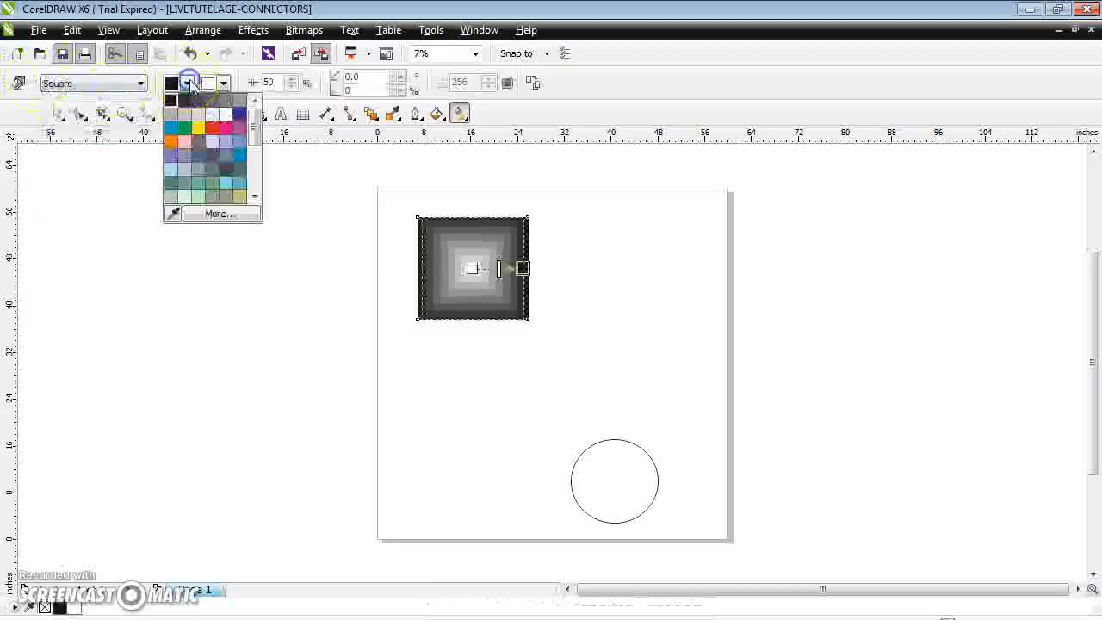
left_click(185, 142)
left_click(223, 83)
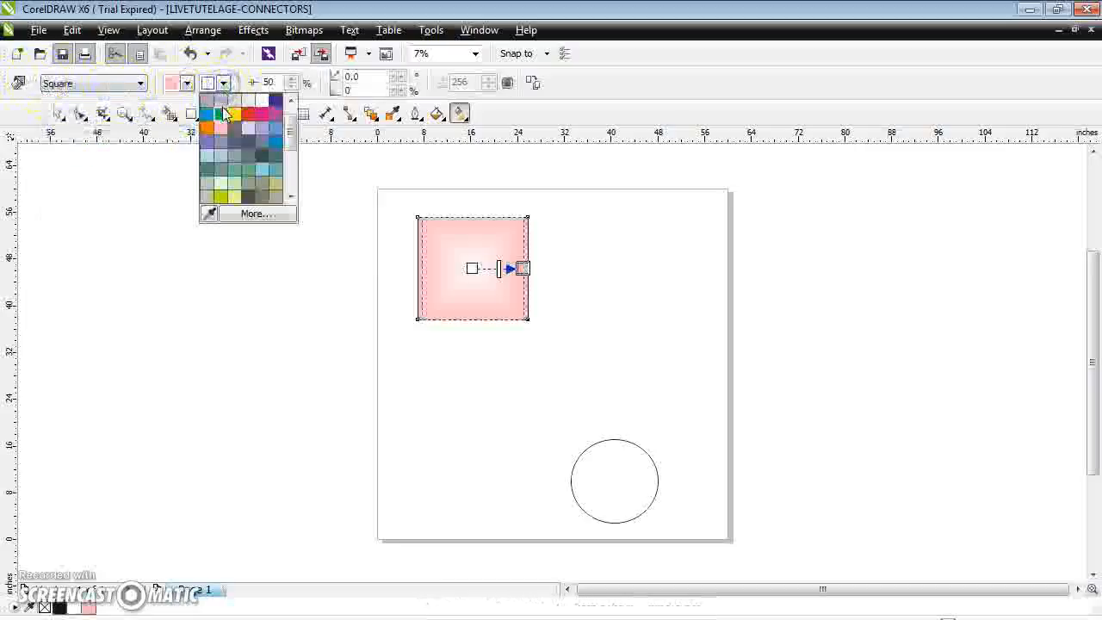
left_click(232, 114)
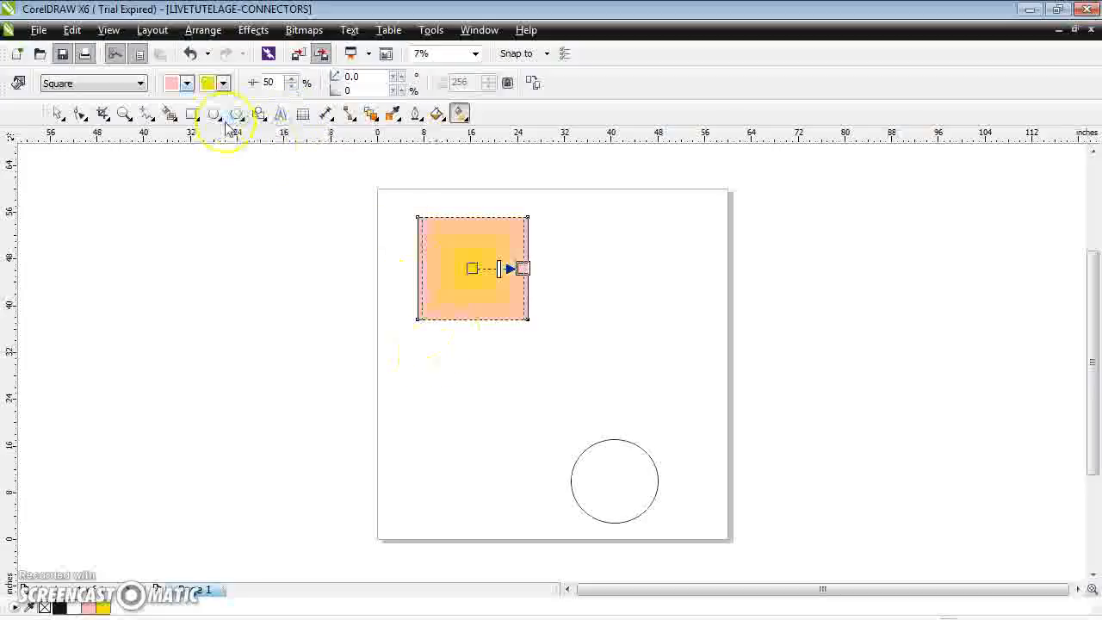
left_click(187, 84)
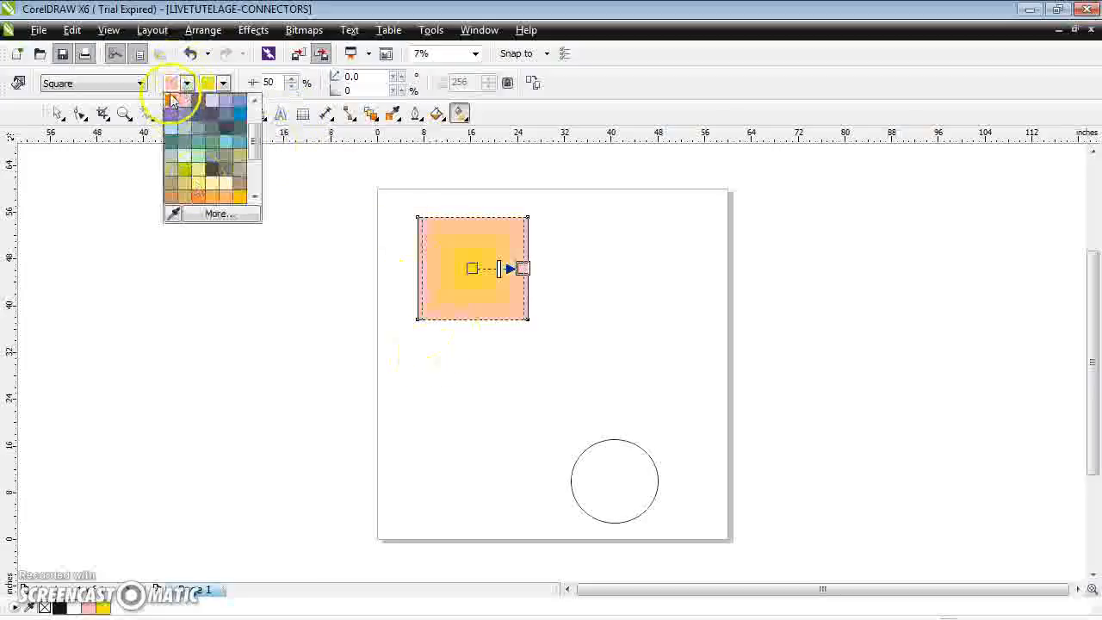
left_click(170, 101)
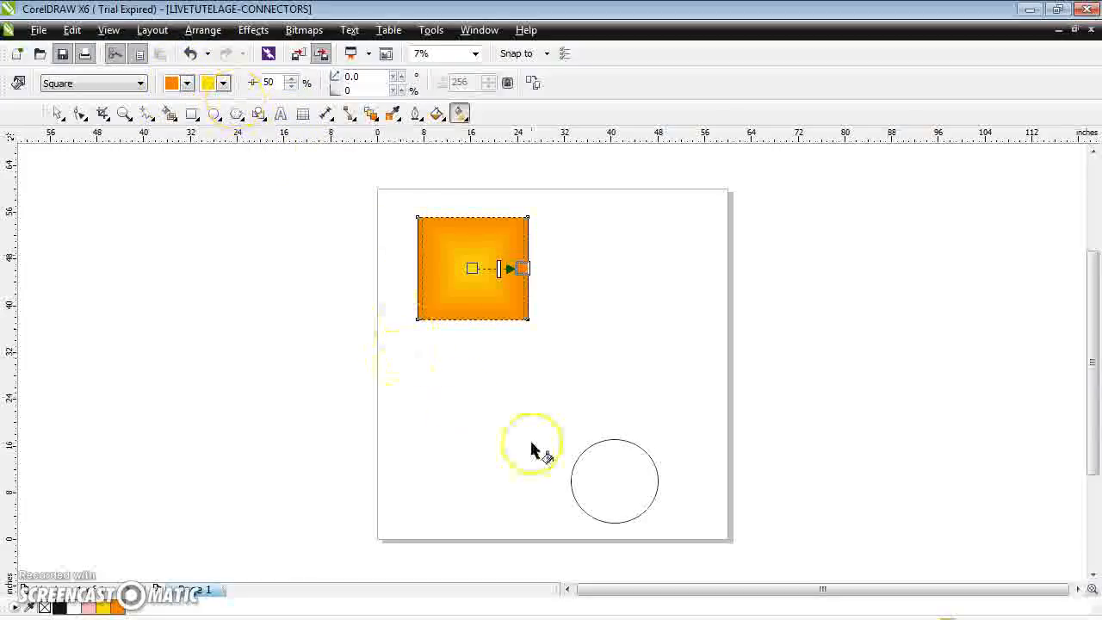
- Apply a Linear gradient to the circle with the Interactive Fill tool
left_click(609, 472)
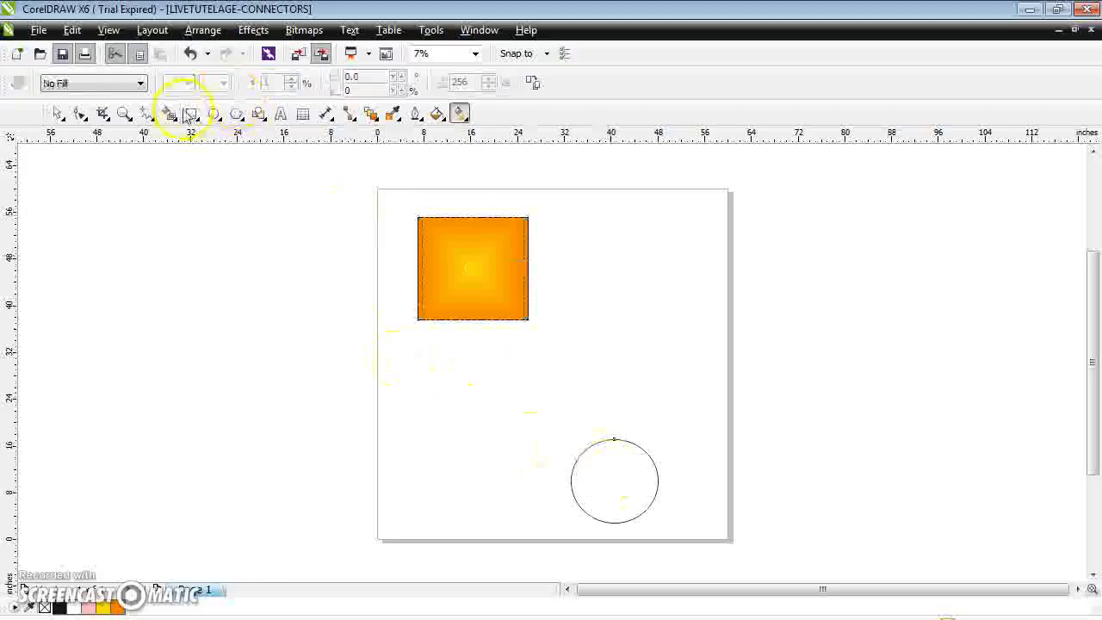
left_click(463, 115)
left_click(472, 145)
left_click(74, 83)
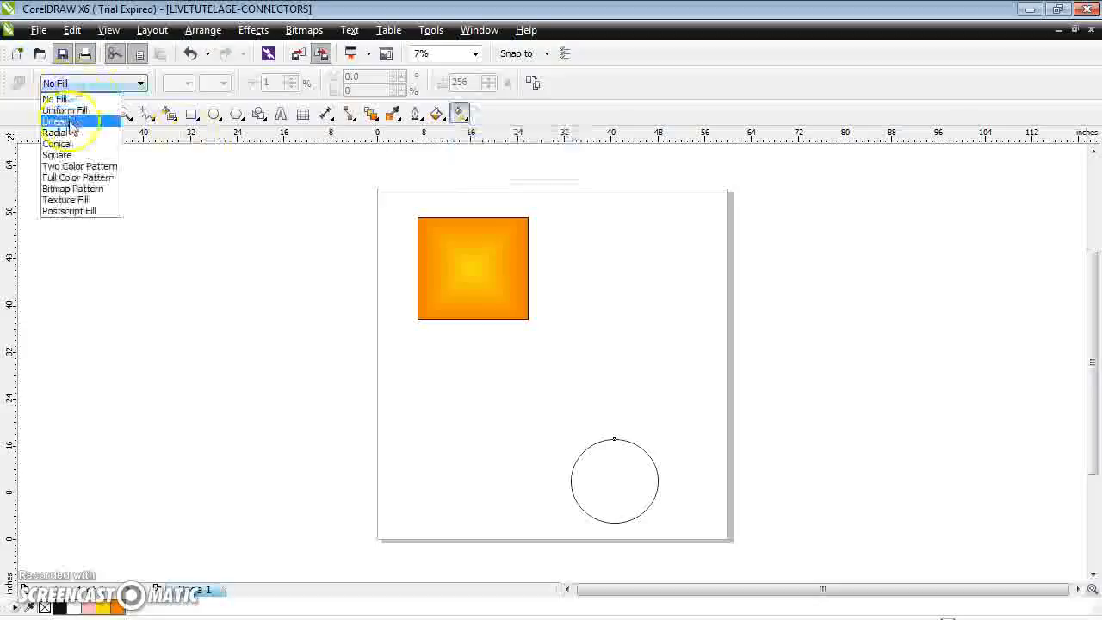
left_click(69, 121)
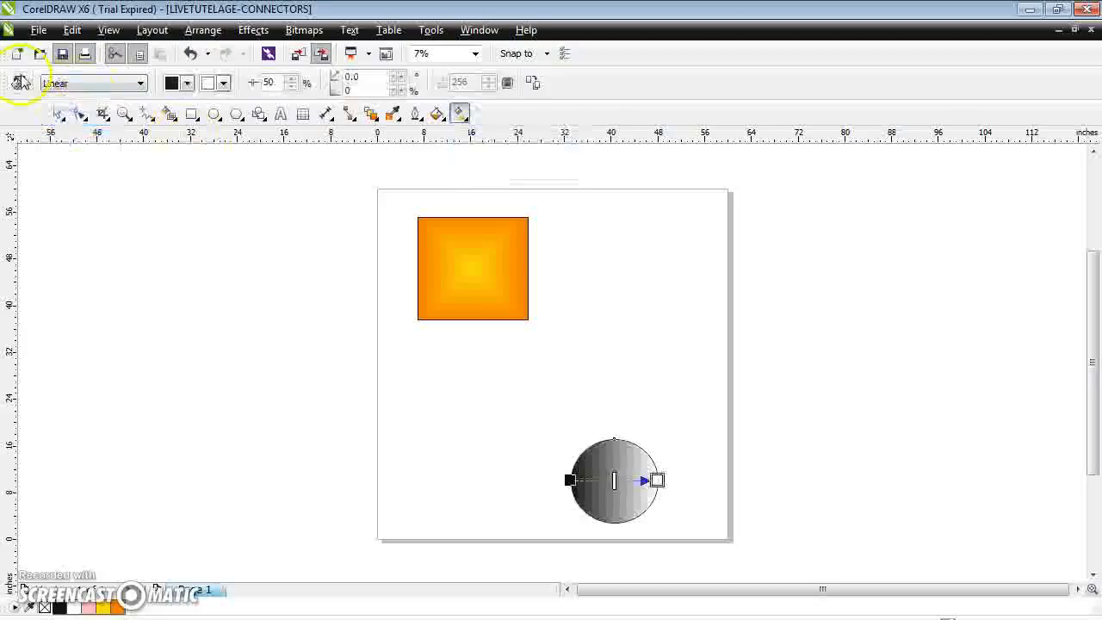
- Colour the circle's linear gradient from light blue to teal
left_click(187, 82)
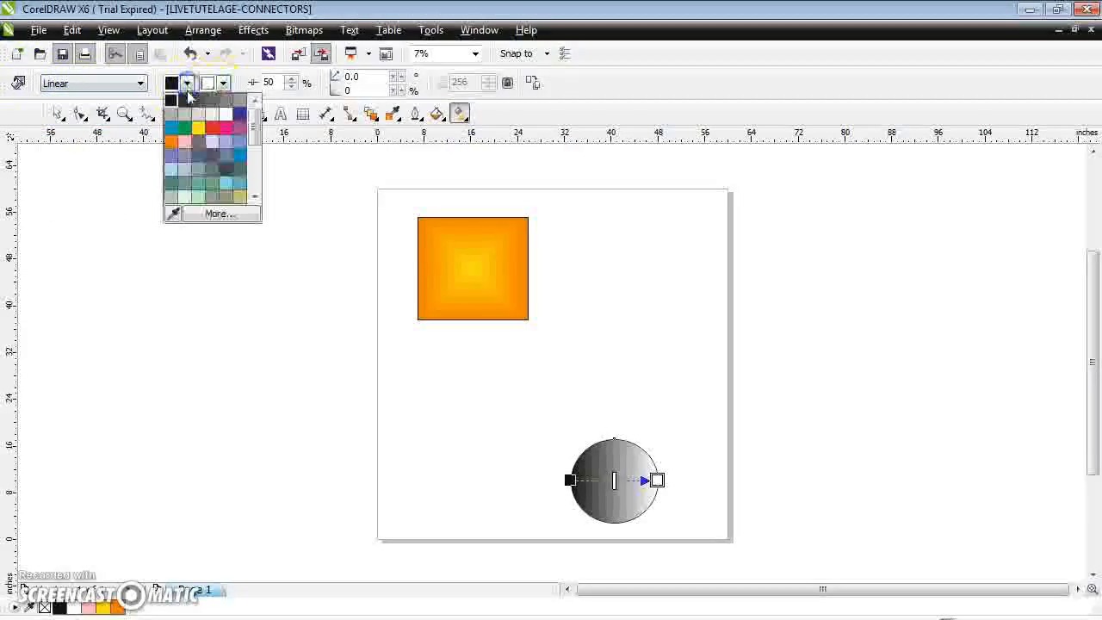
left_click(172, 169)
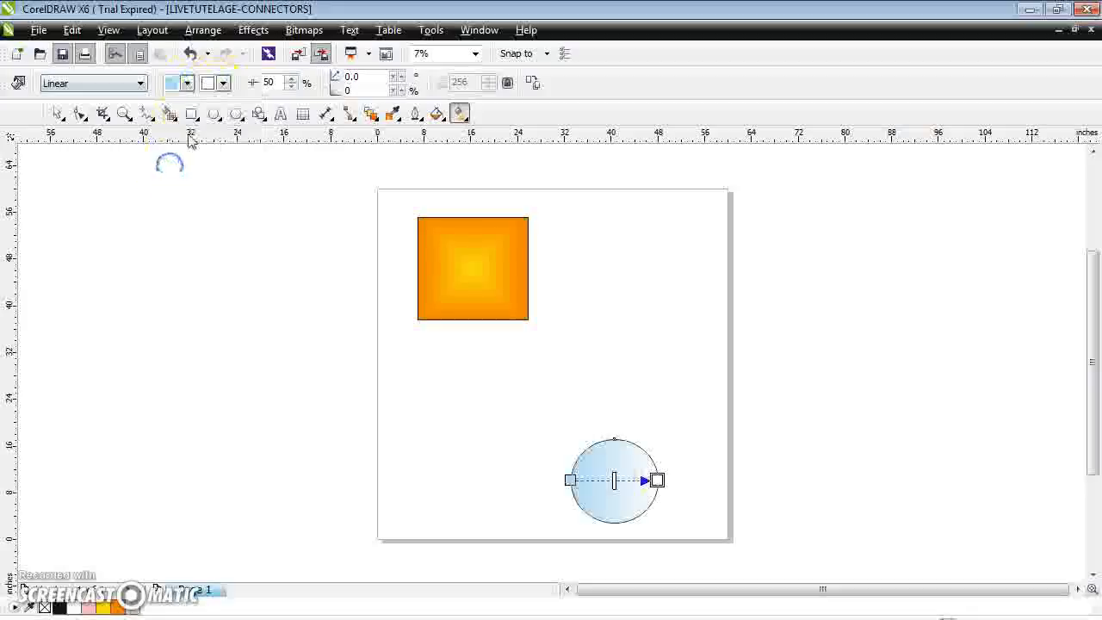
left_click(223, 83)
left_click(240, 189)
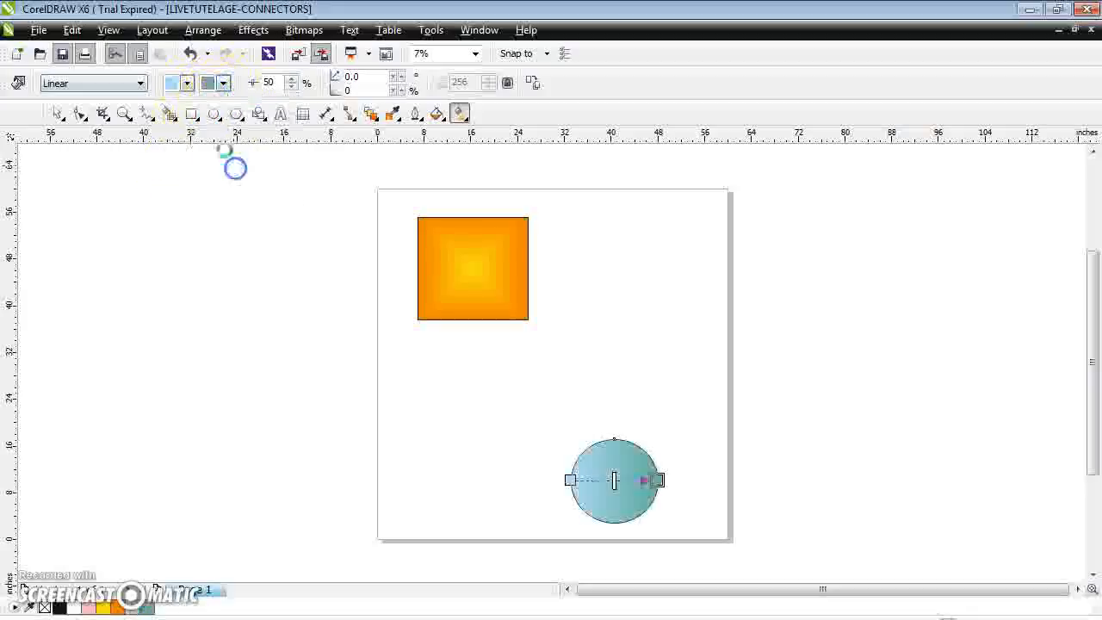
- Change the circle's linear gradient colours to red at the start and brown at the end
left_click(187, 83)
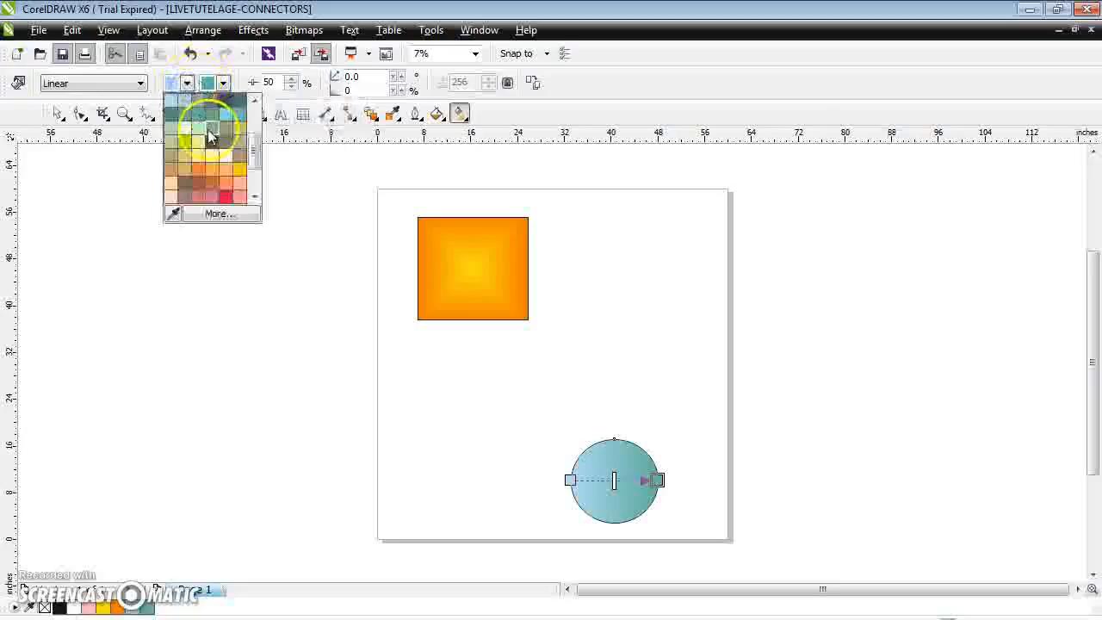
left_click(227, 197)
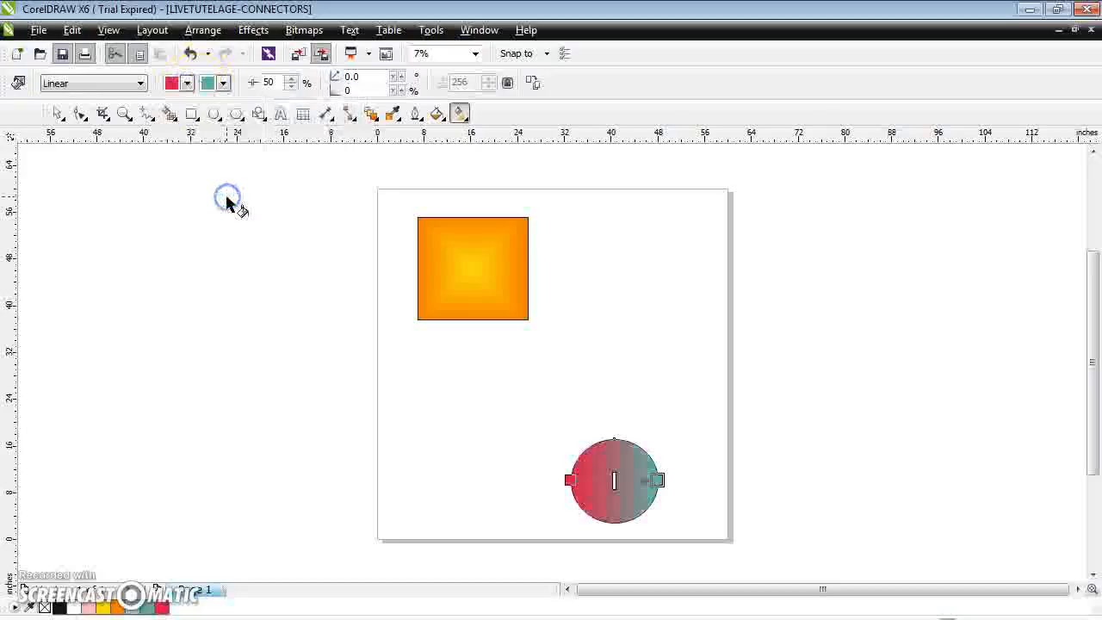
left_click(222, 83)
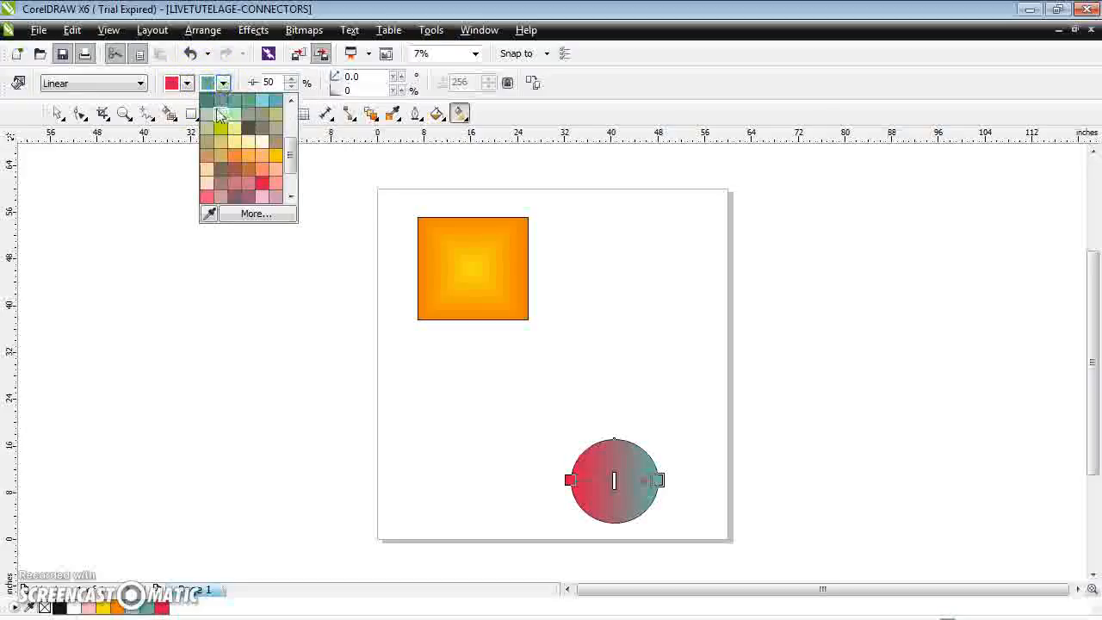
left_click(234, 172)
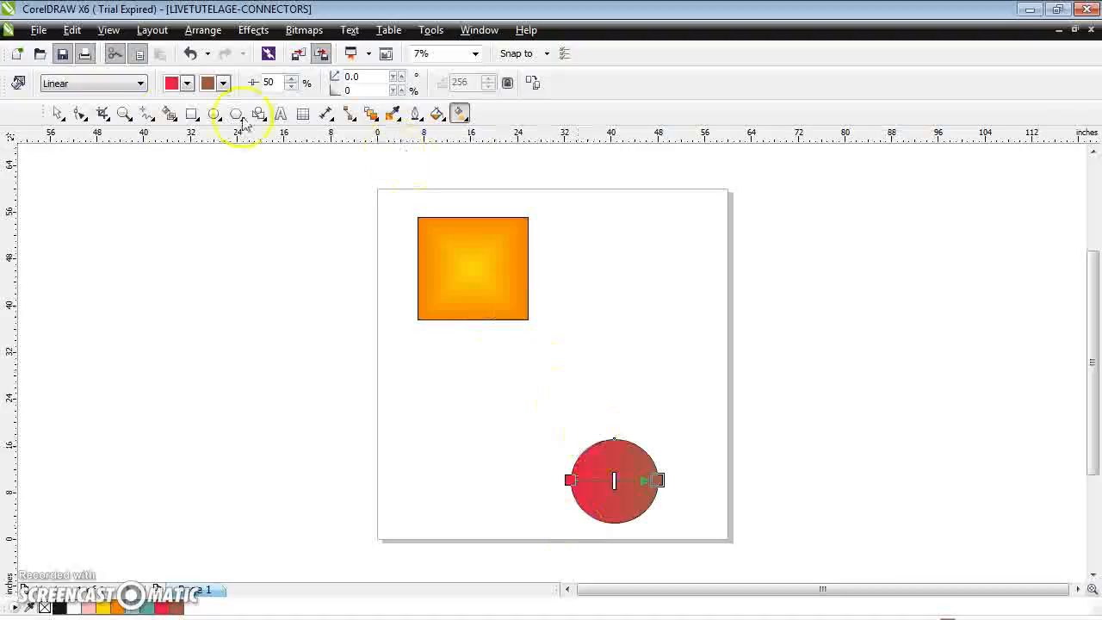
- Select the orange rectangle, activate the straight-line connector tool and set the outline width to 16 pt
left_click(56, 114)
left_click(464, 266)
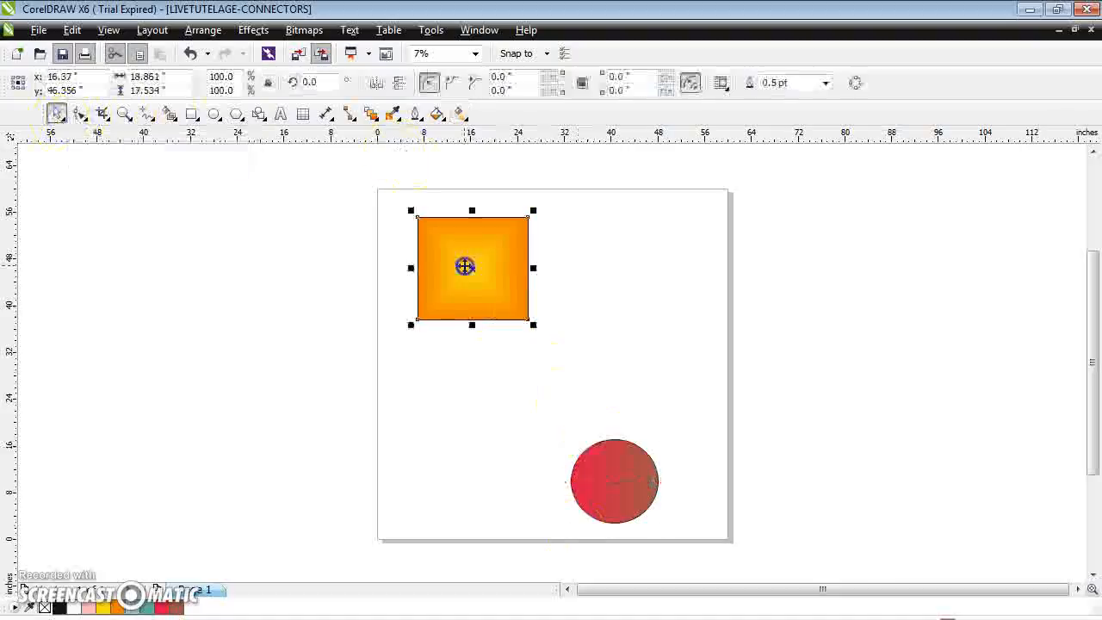
left_click(620, 472)
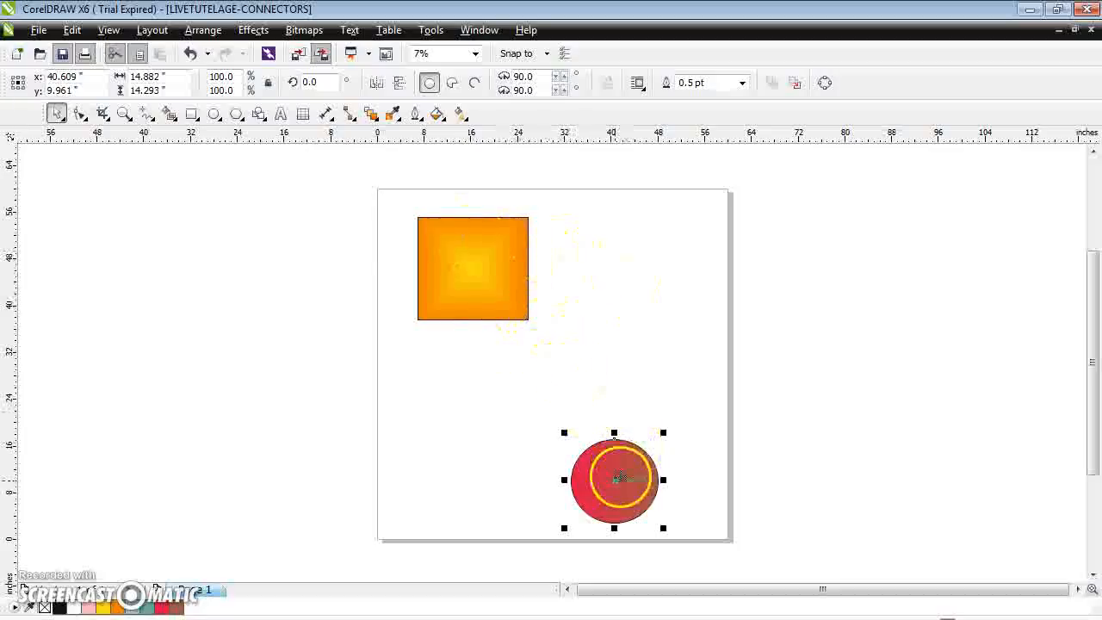
left_click(461, 268)
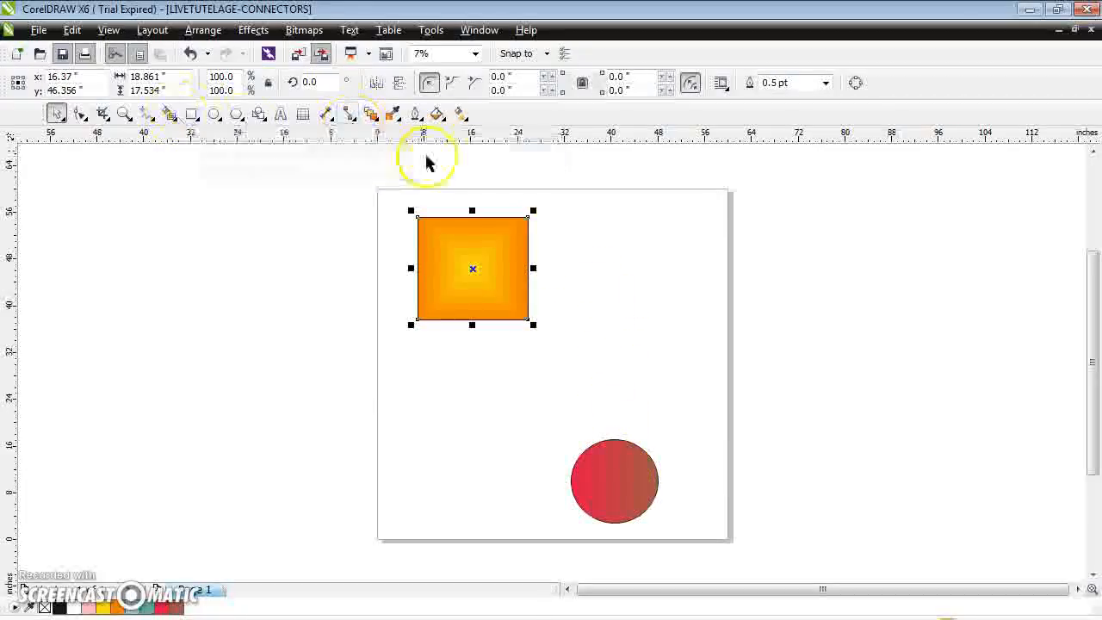
left_click(350, 116)
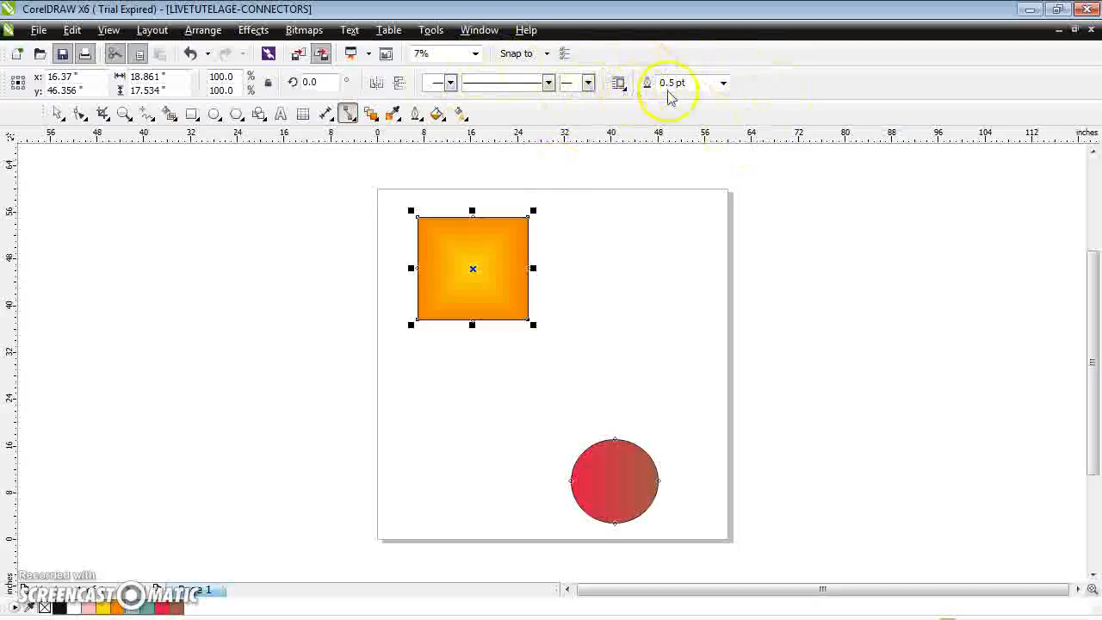
left_click(723, 83)
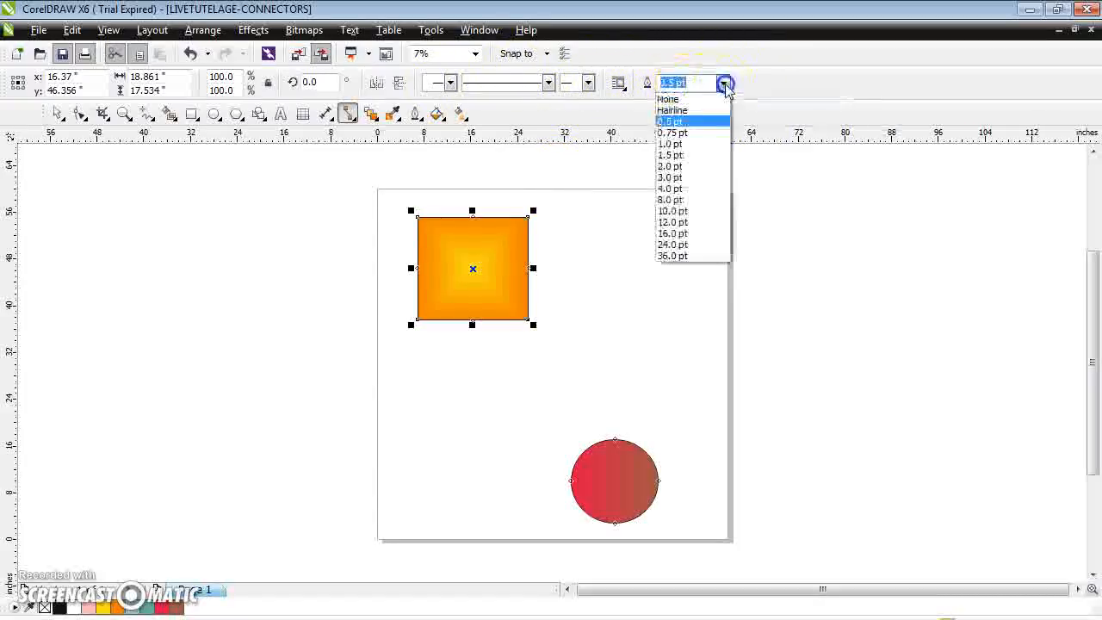
left_click(675, 233)
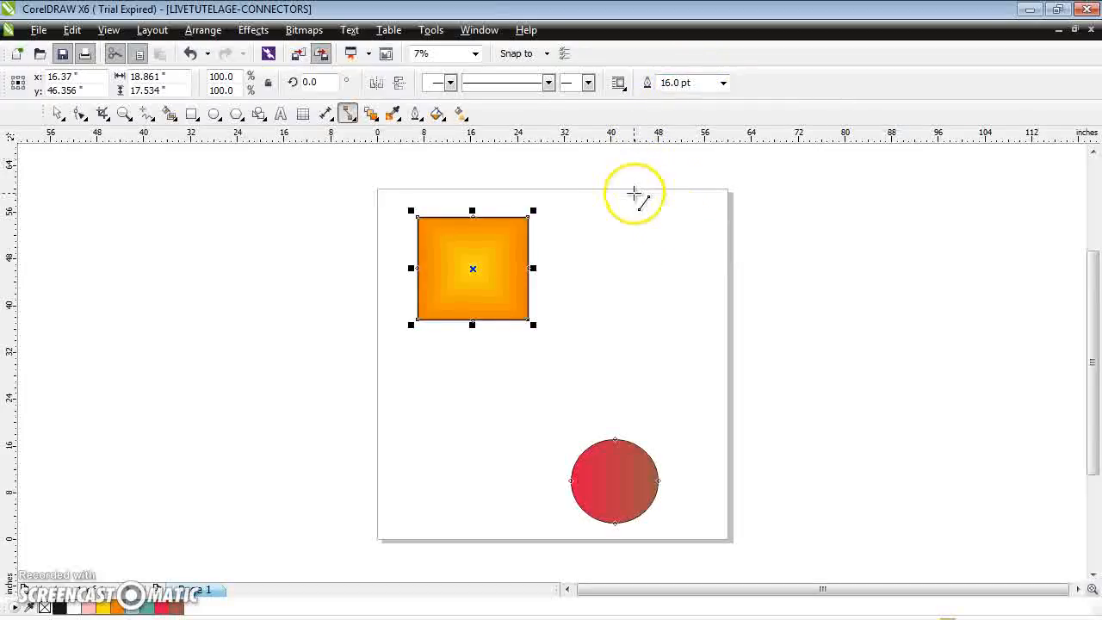
- Draw a straight-line connector from the rectangle's lower edge to the circle's upper-left edge, spanning about 16.4 by 21.3 inches
left_click(588, 82)
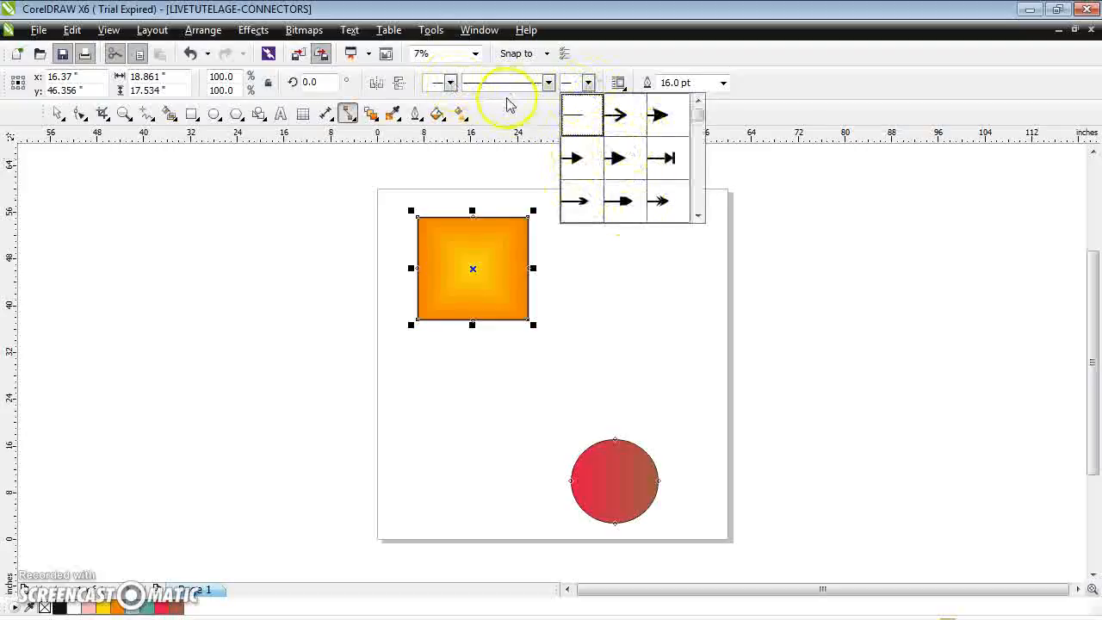
left_click(534, 272)
left_click_drag(499, 321, 591, 442)
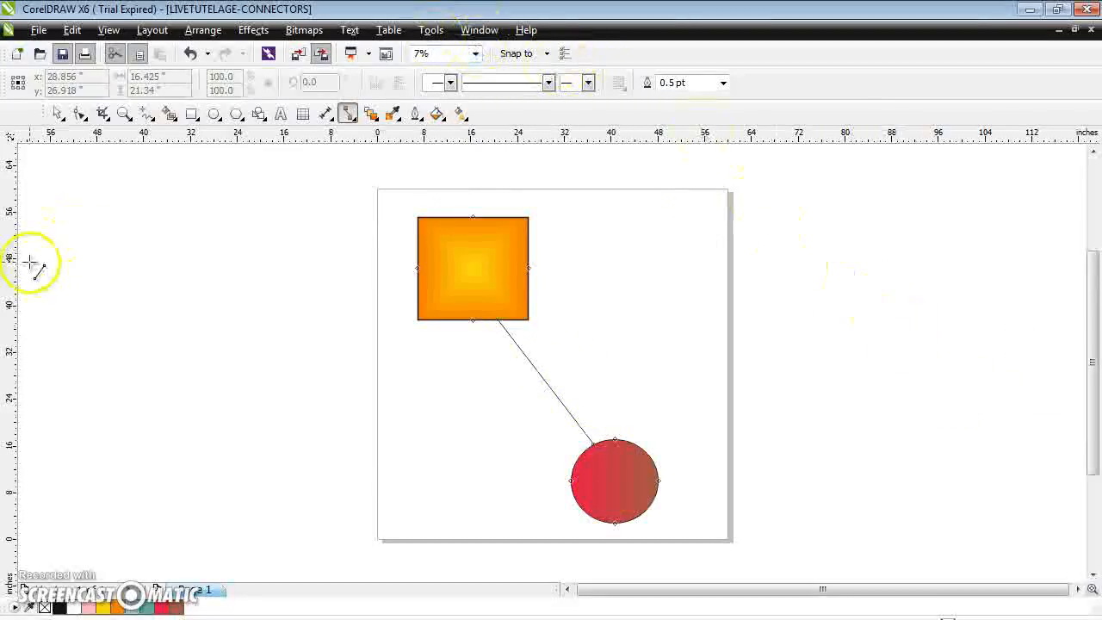
- Draw a wide rectangle about 14.8 by 4.3 inches in the empty area near the page's left edge, below the orange rectangle
left_click(123, 114)
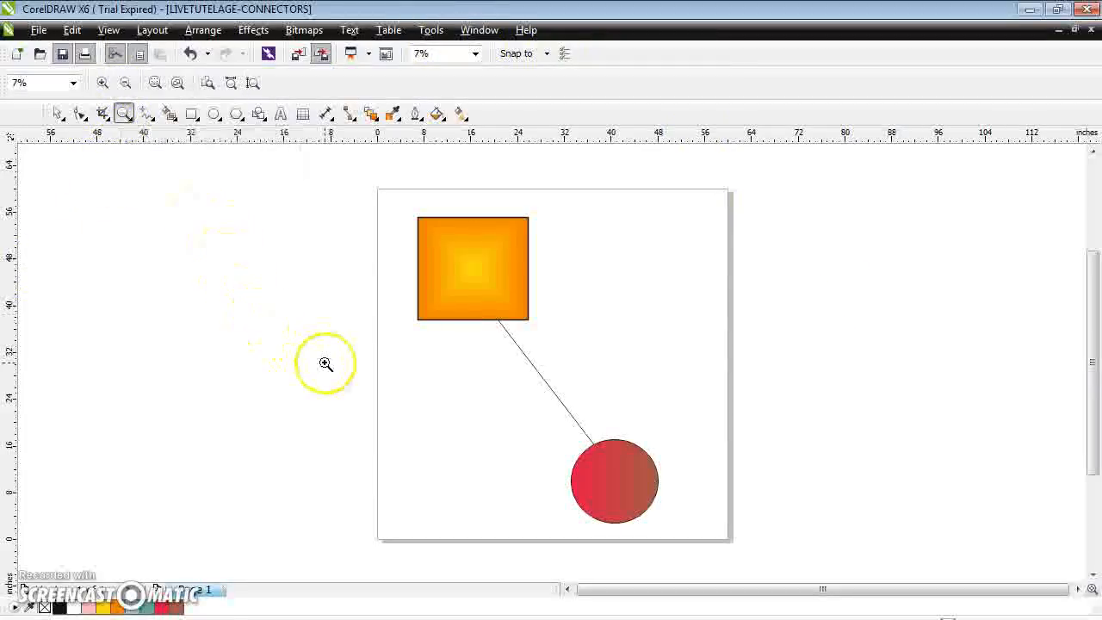
left_click(418, 403)
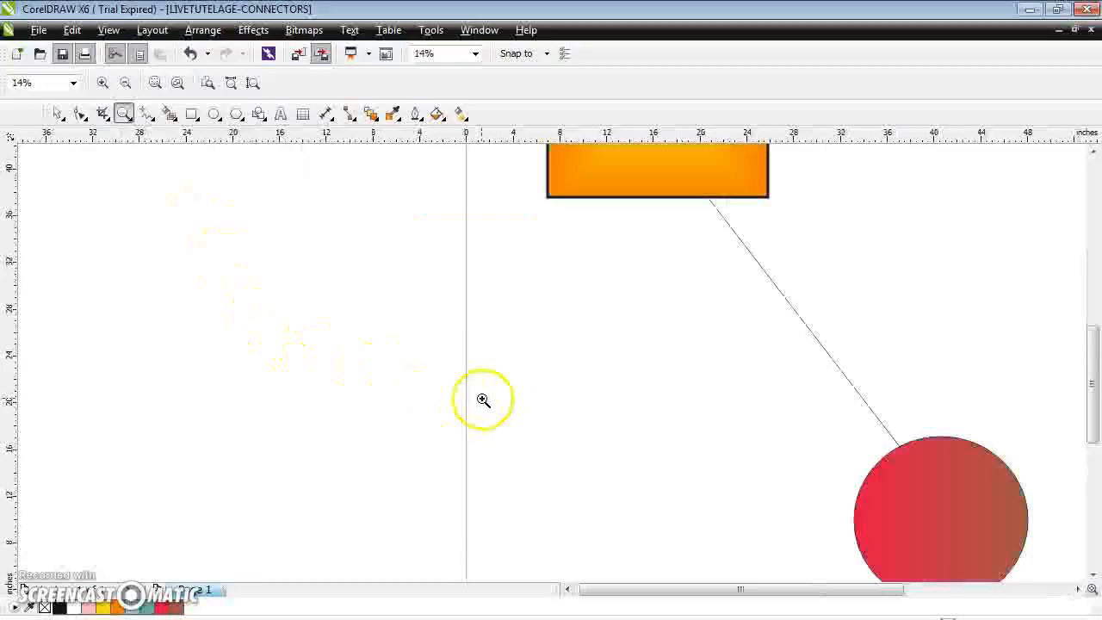
left_click(546, 433)
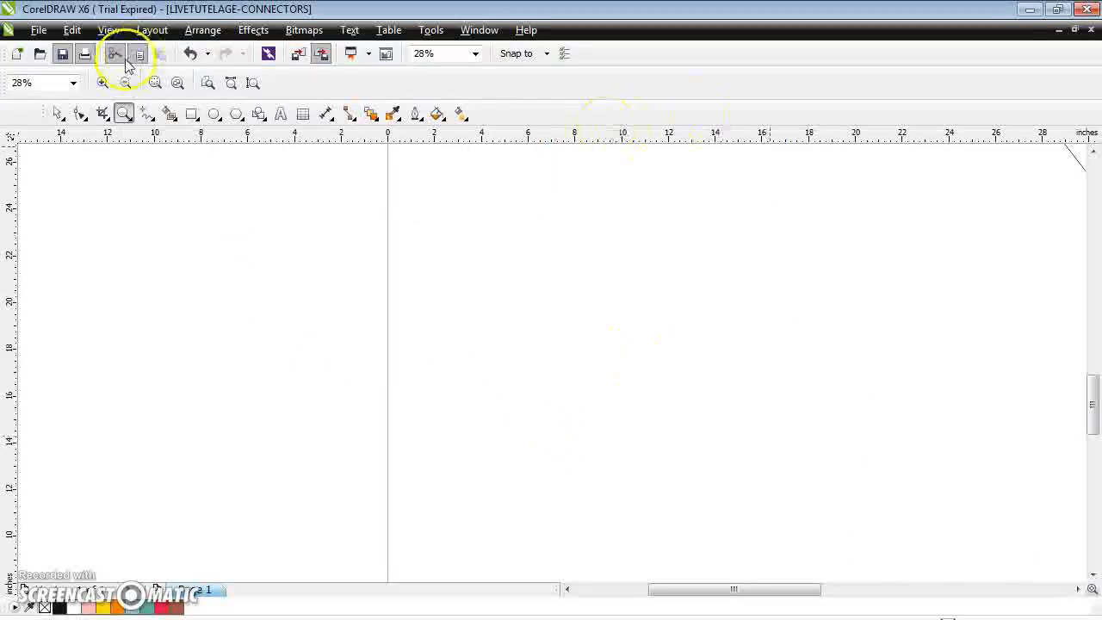
left_click(191, 113)
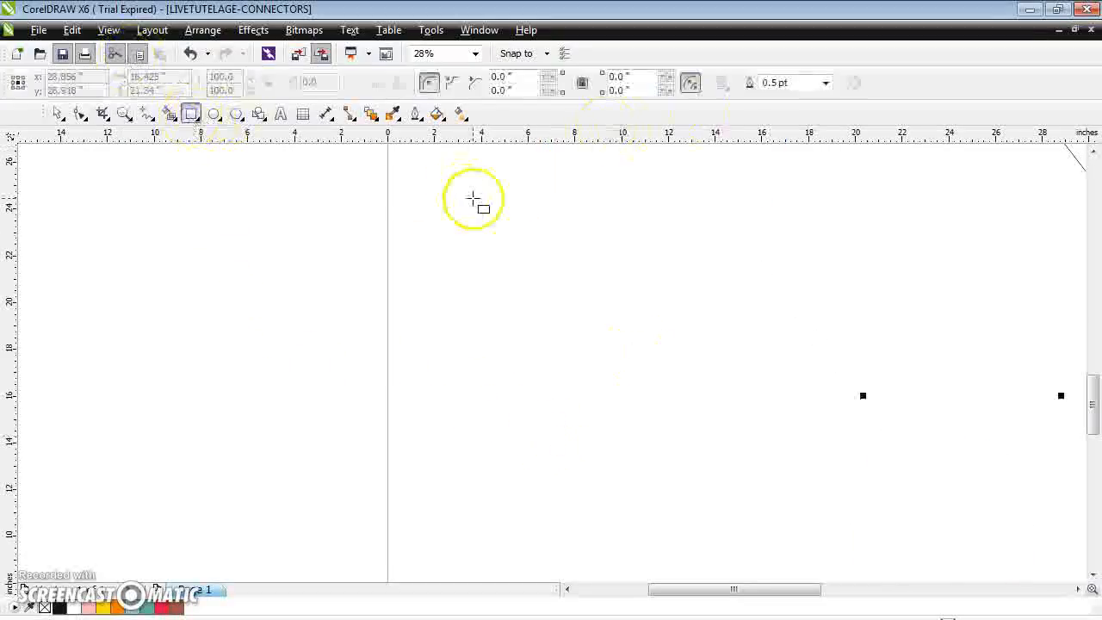
mouse_move(456, 186)
left_mouse_down()
mouse_move(736, 285)
mouse_move(802, 286)
left_mouse_up()
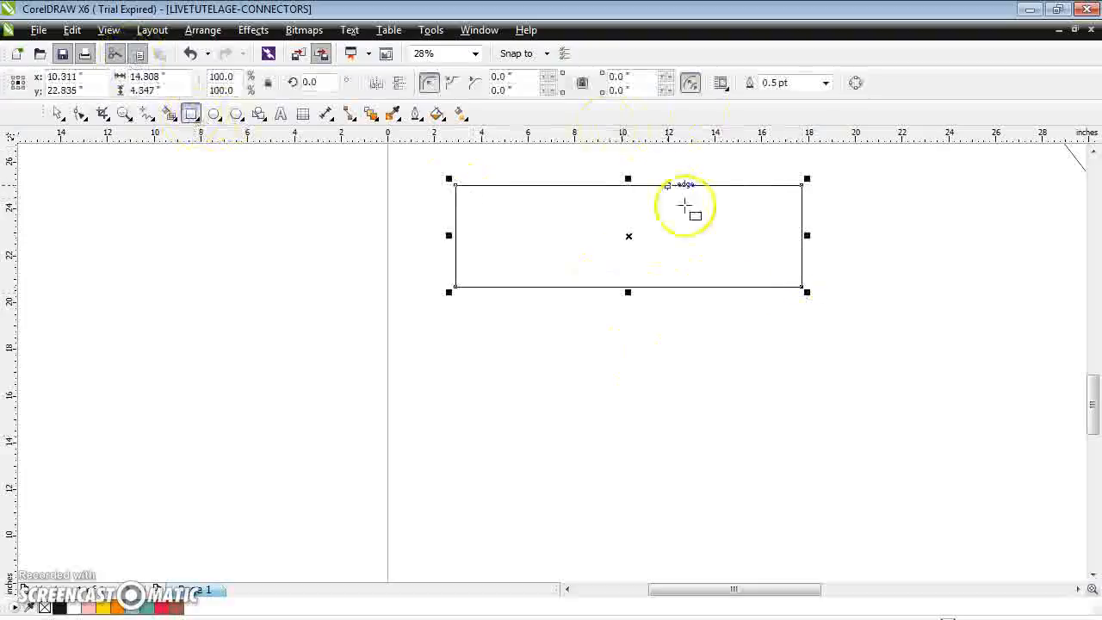
- Apply a Uniform Fill to the wide rectangle with the Interactive Fill tool
left_click(461, 114)
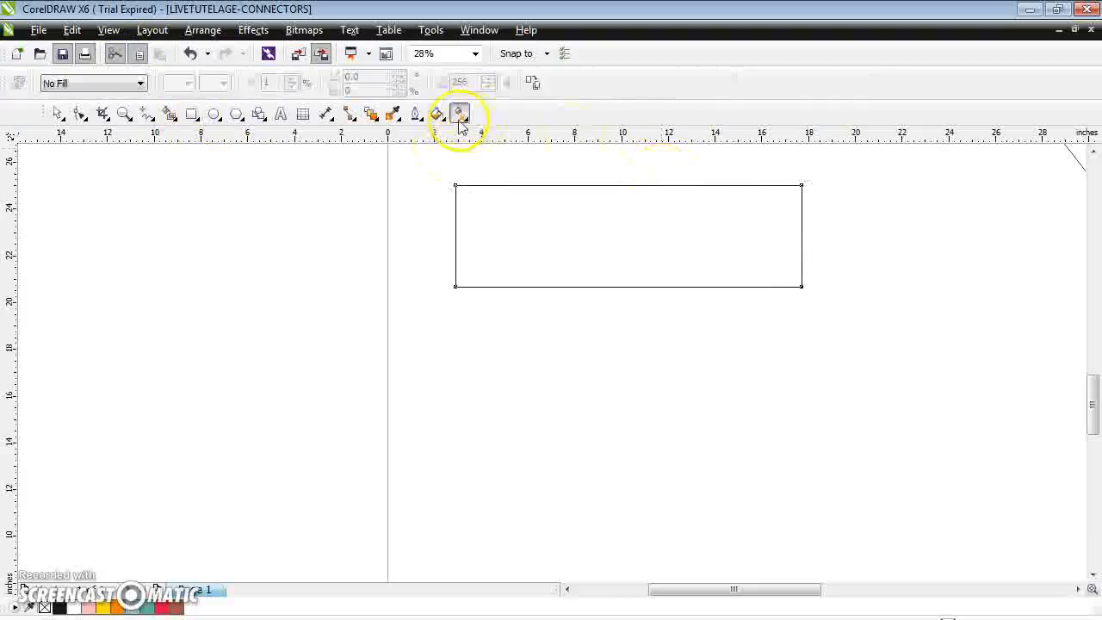
left_click(91, 82)
left_click(81, 112)
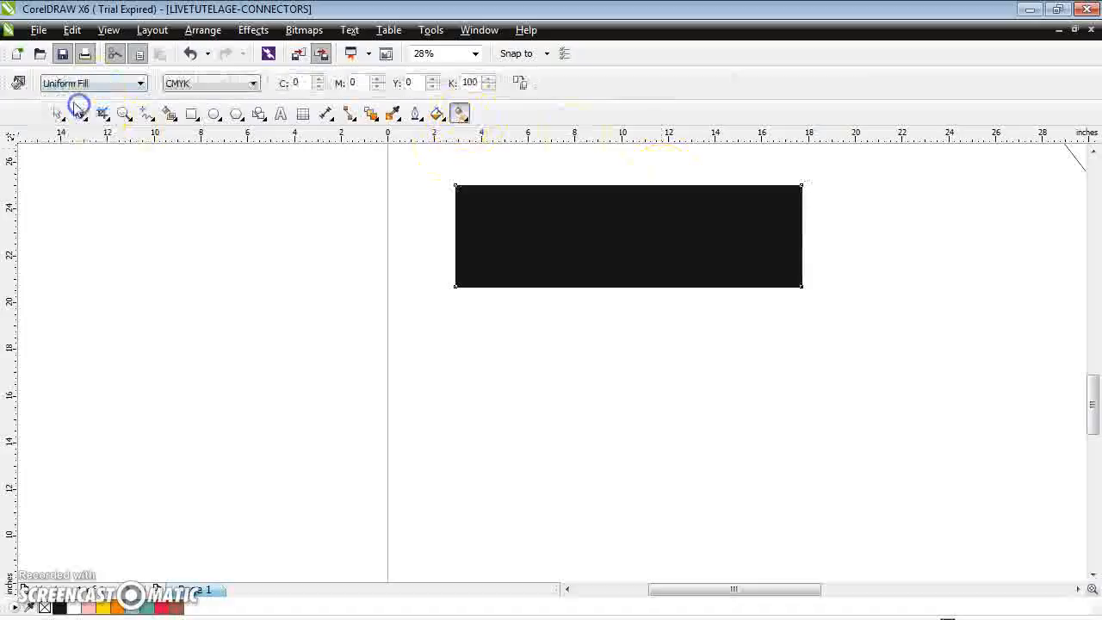
- Change the wide rectangle's uniform fill to Spring Green from the CMYK palette
left_click(18, 83)
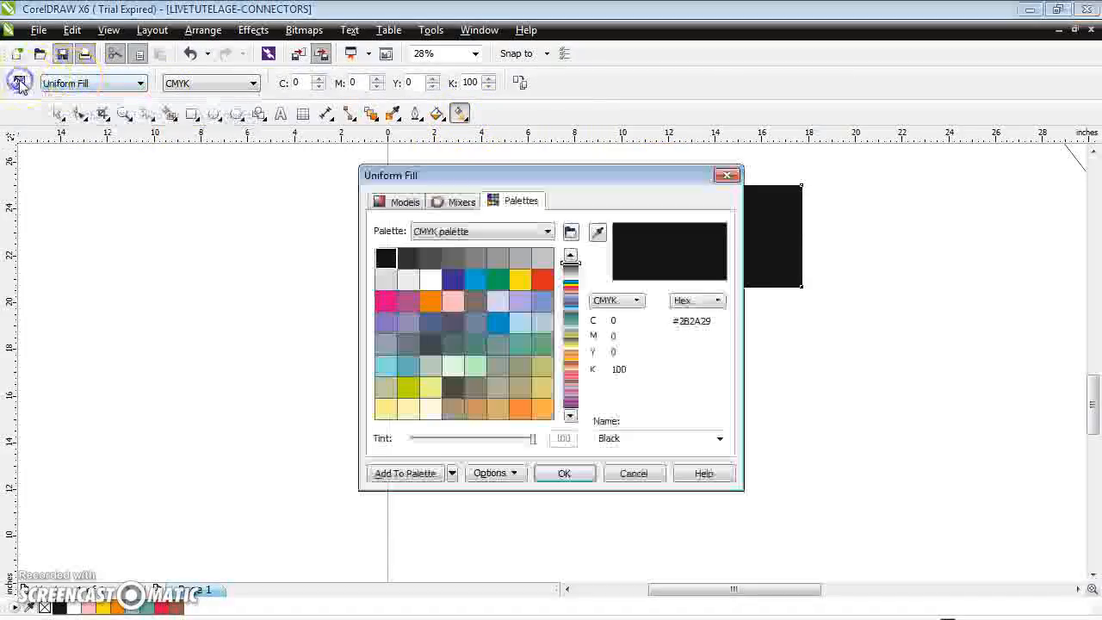
left_click(541, 279)
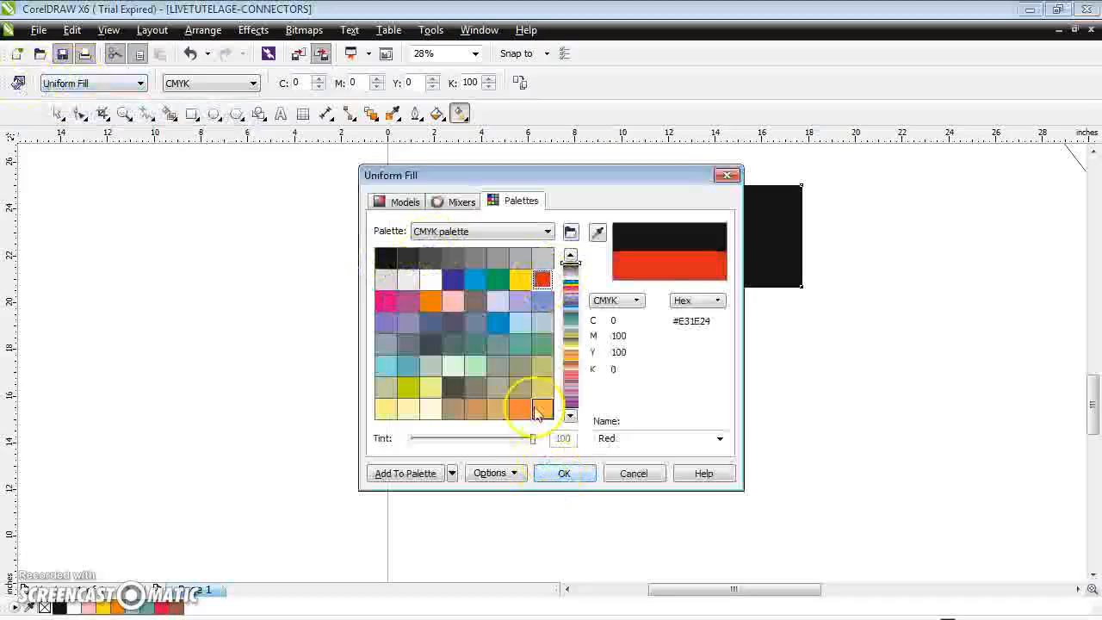
left_click(543, 343)
left_click(561, 473)
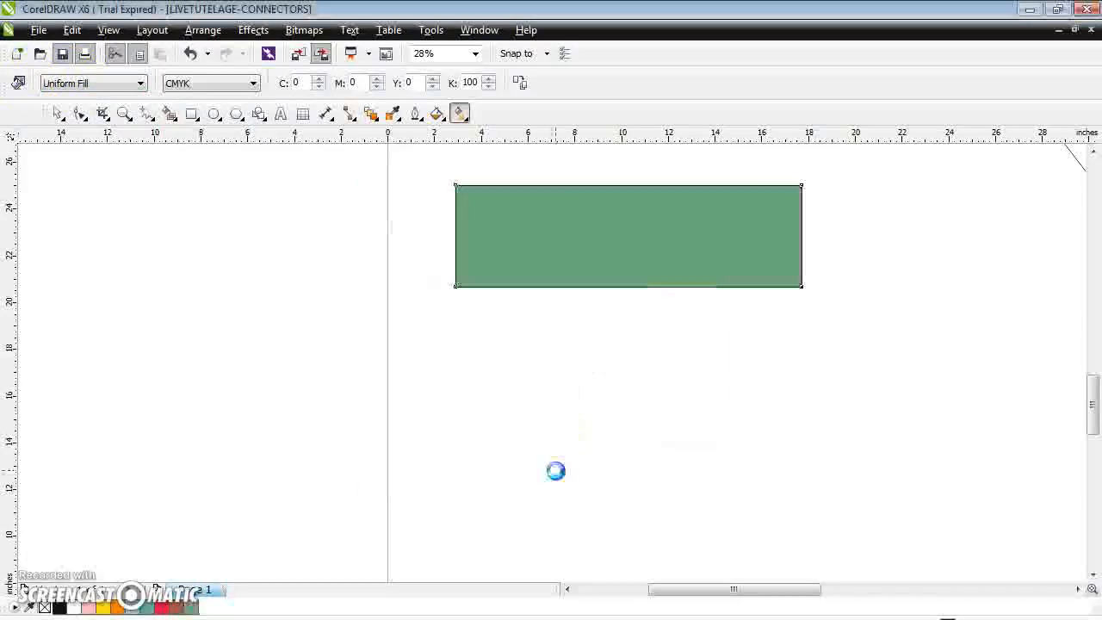
- Draw a rectangle about 6 by 5.5 inches below the green rectangle and give it a dark blue uniform fill from the CMYK palette
left_click(192, 115)
left_click_drag(572, 424, 714, 553)
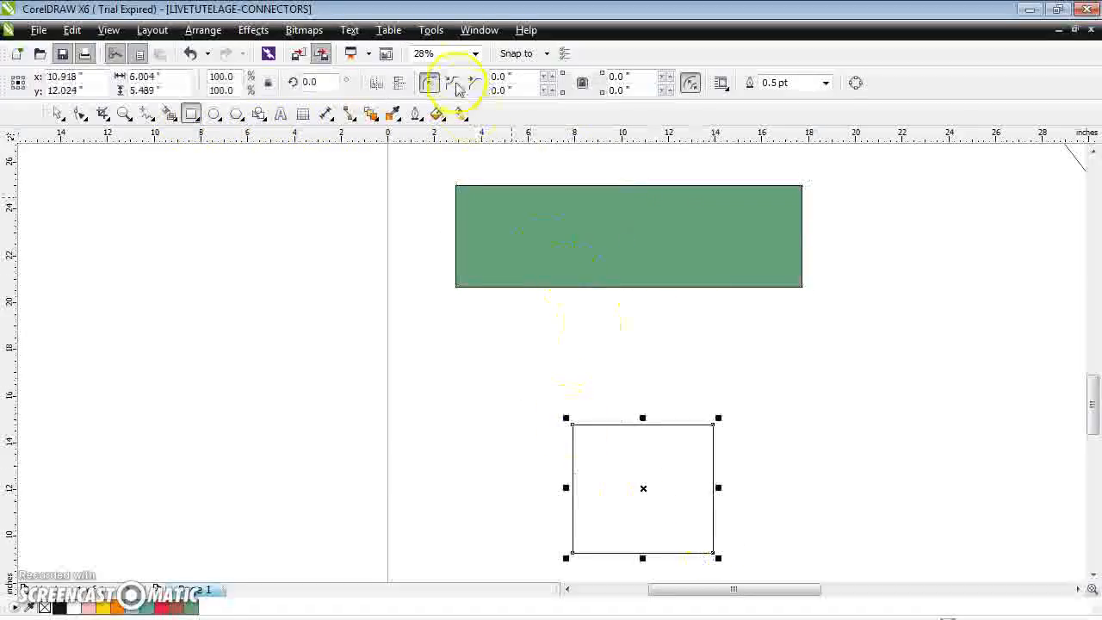
left_click(460, 115)
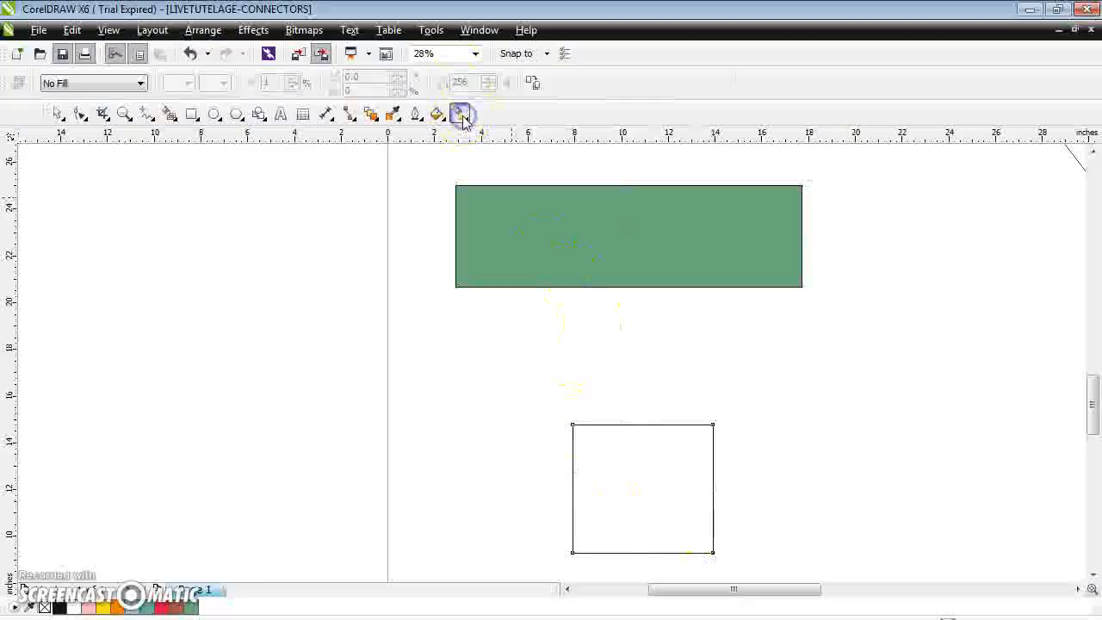
left_click(103, 83)
left_click(97, 110)
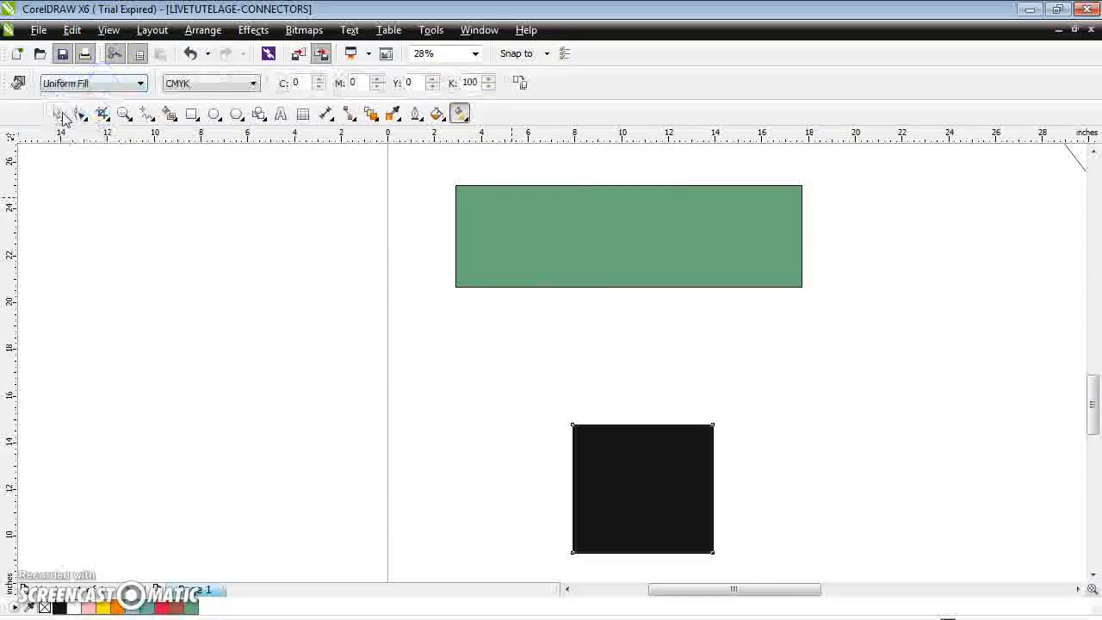
left_click(24, 86)
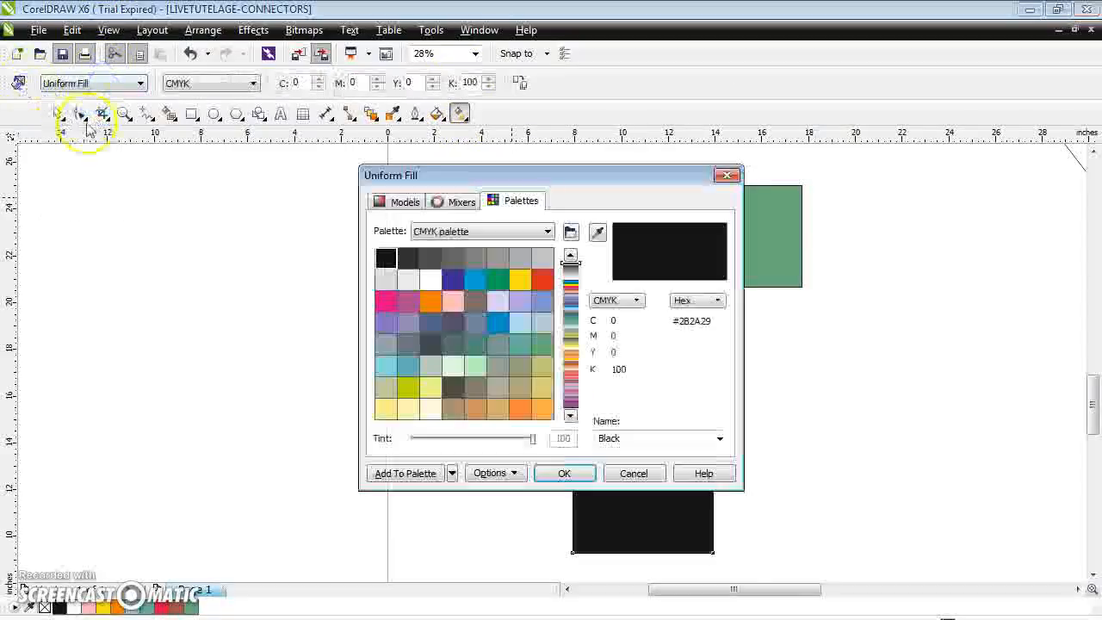
left_click(452, 281)
left_click(564, 475)
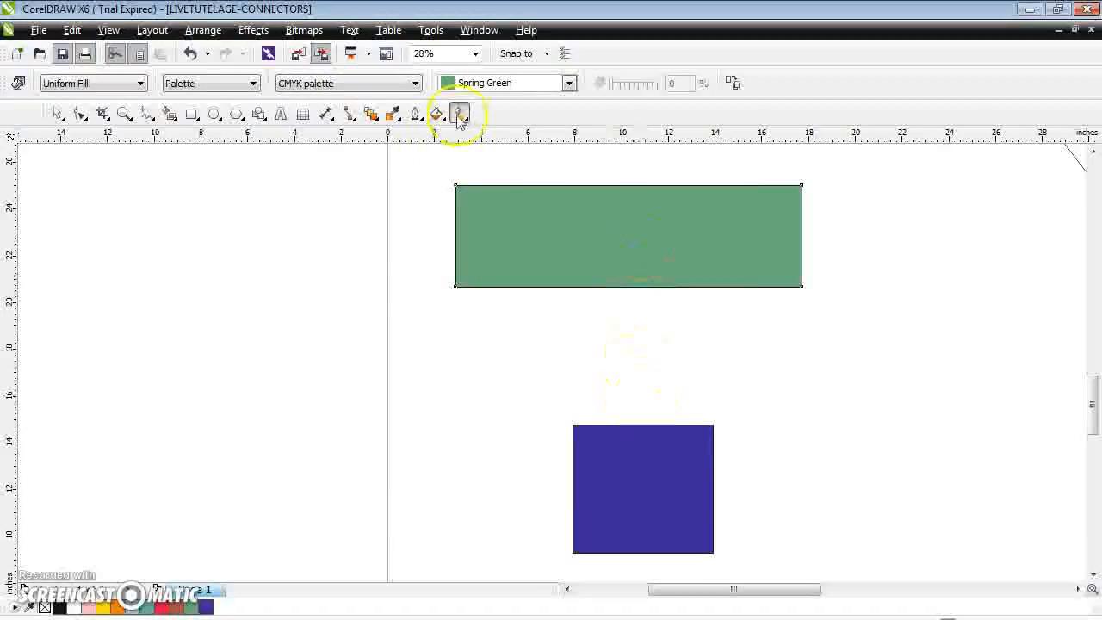
- Draw a right-angle connector from the green rectangle's lower edge down to the empty area beside the blue rectangle, about 5.4 by 10.4 inches
left_click(348, 119)
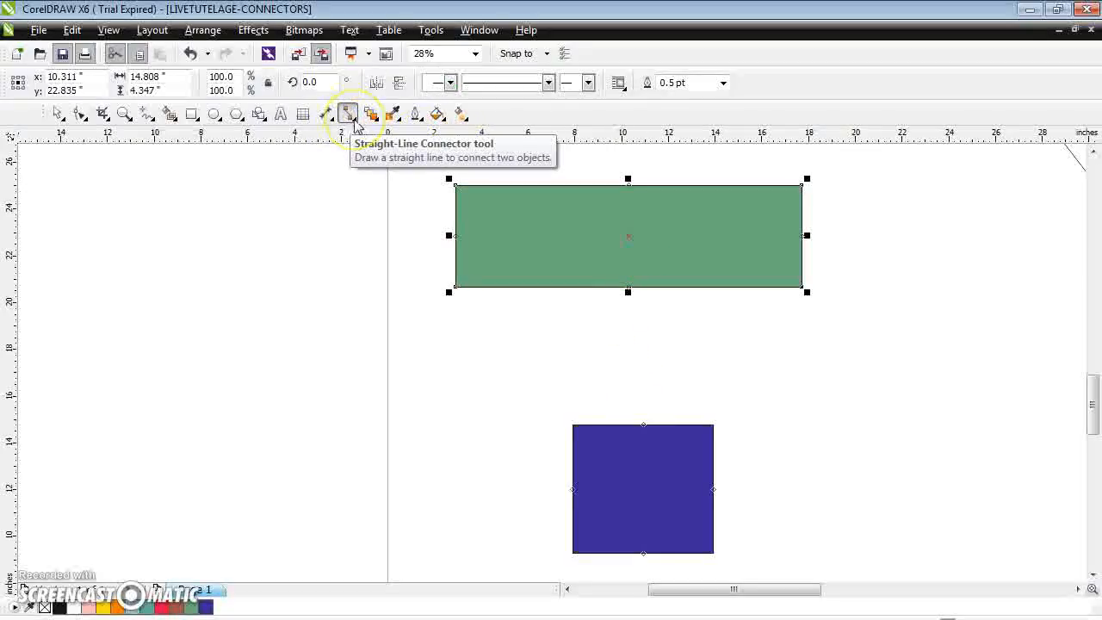
left_click(354, 121)
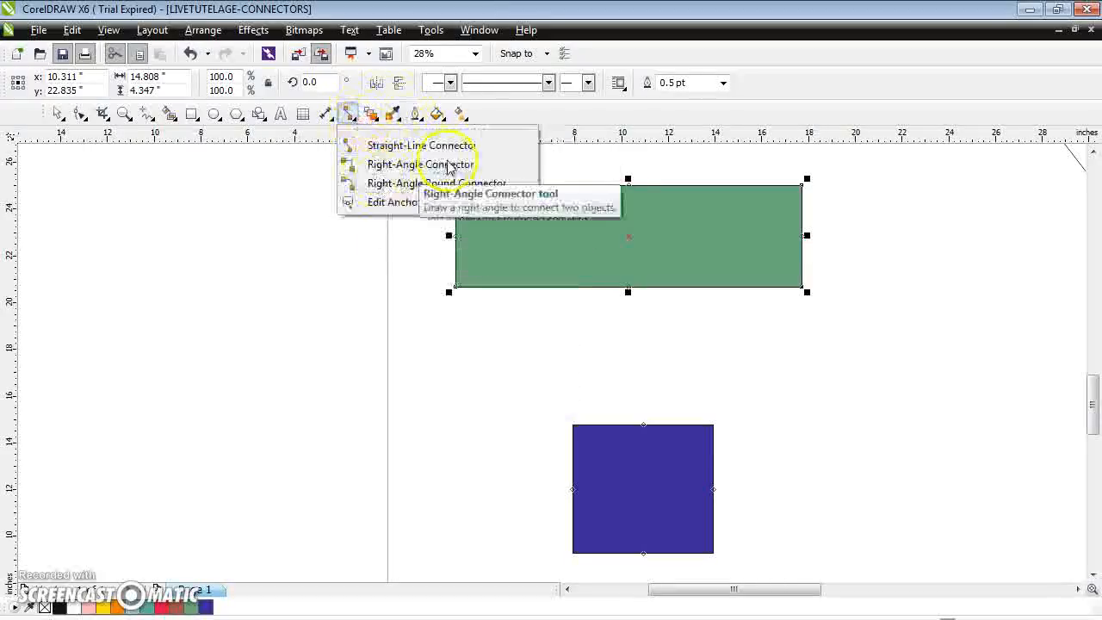
left_click(449, 172)
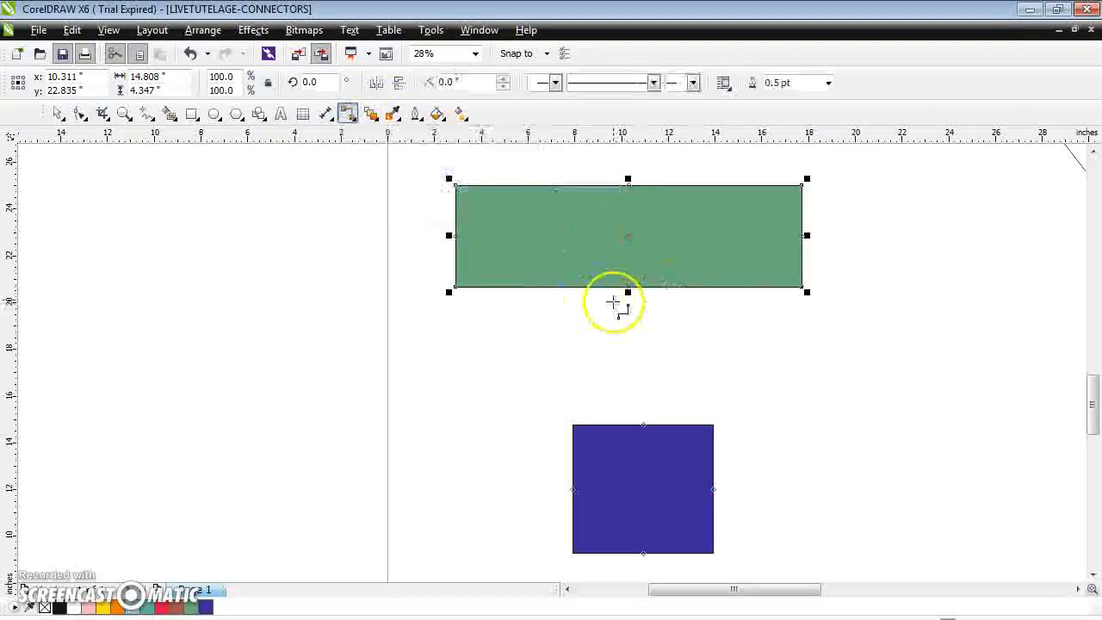
left_click_drag(584, 371, 598, 396)
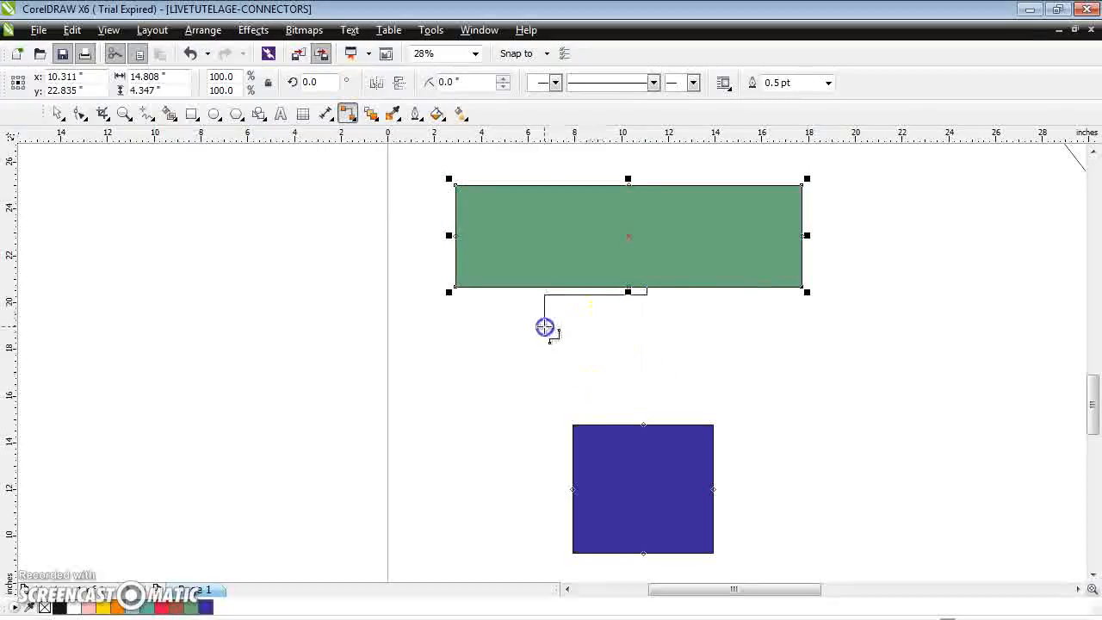
left_click_drag(551, 368, 570, 397)
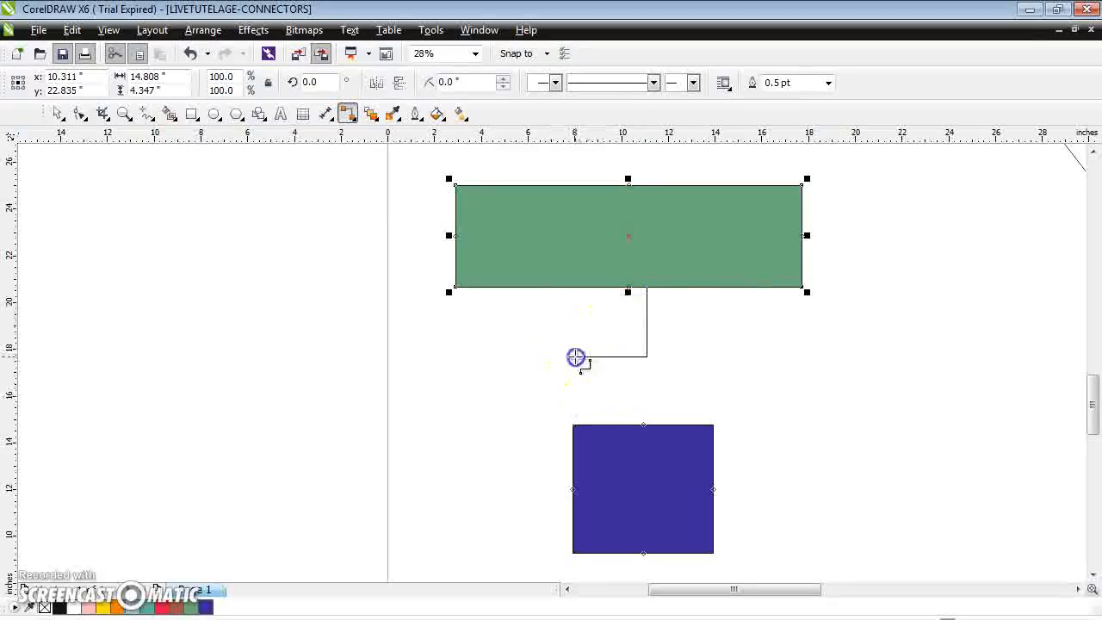
mouse_move(560, 321)
left_mouse_down()
mouse_move(593, 379)
mouse_move(514, 396)
mouse_move(489, 467)
mouse_move(504, 504)
mouse_move(541, 503)
mouse_move(523, 504)
mouse_move(521, 527)
left_mouse_up()
- Move the blue rectangle under the connector's lower end, centred at about 6.3, 7.4 inches, and lower the connector's horizontal segment
left_click(686, 508)
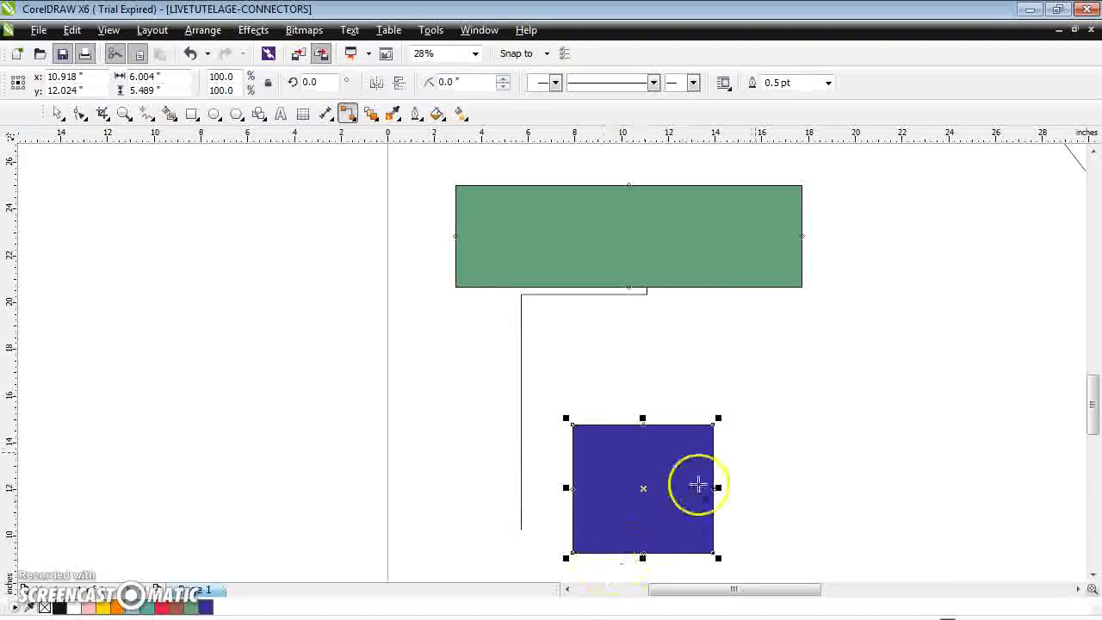
mouse_move(1094, 424)
left_mouse_down()
mouse_move(1094, 474)
mouse_move(1094, 443)
left_mouse_up()
left_click_drag(645, 366, 535, 473)
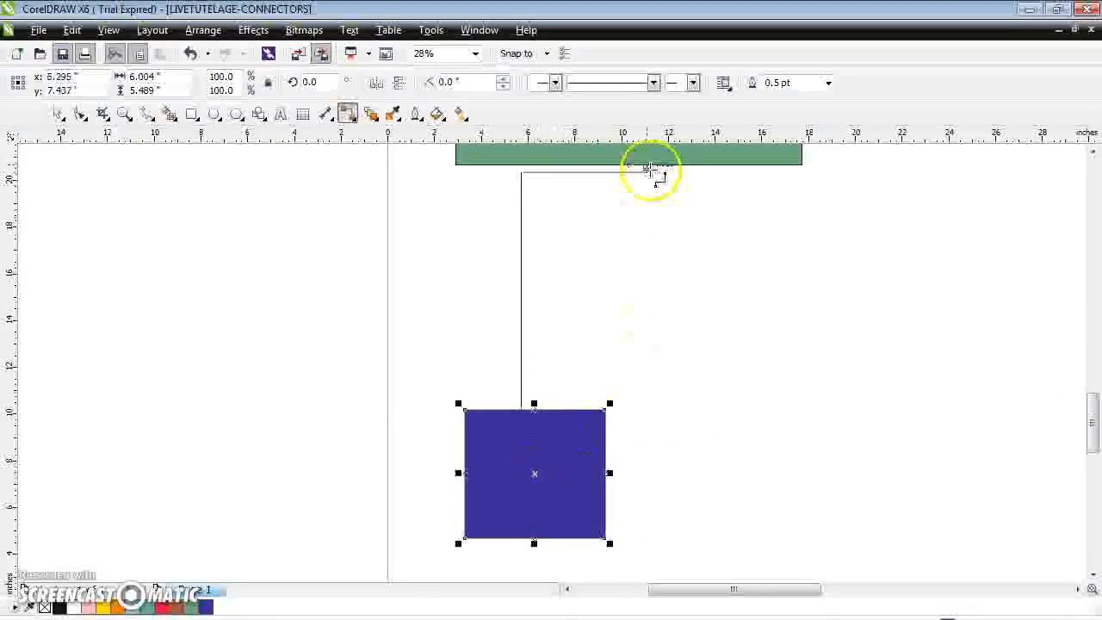
left_click_drag(631, 171, 629, 202)
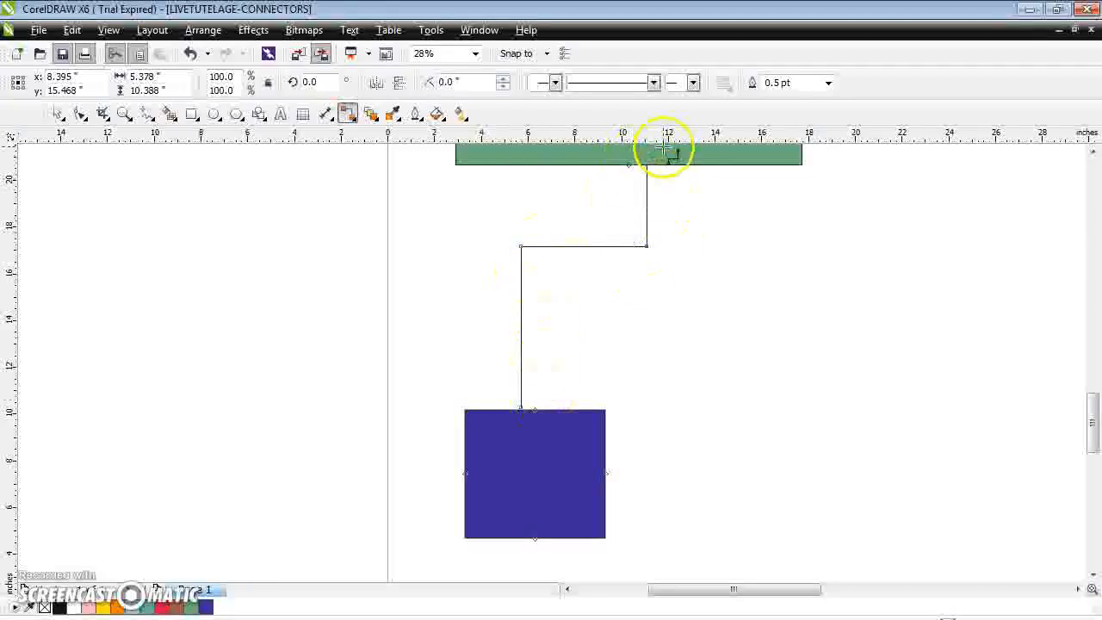
- Draw a right-angle round connector from the green rectangle's side edge across and down towards the circle, about 11.3 by 10.6 inches
left_click_drag(1095, 394, 1095, 332)
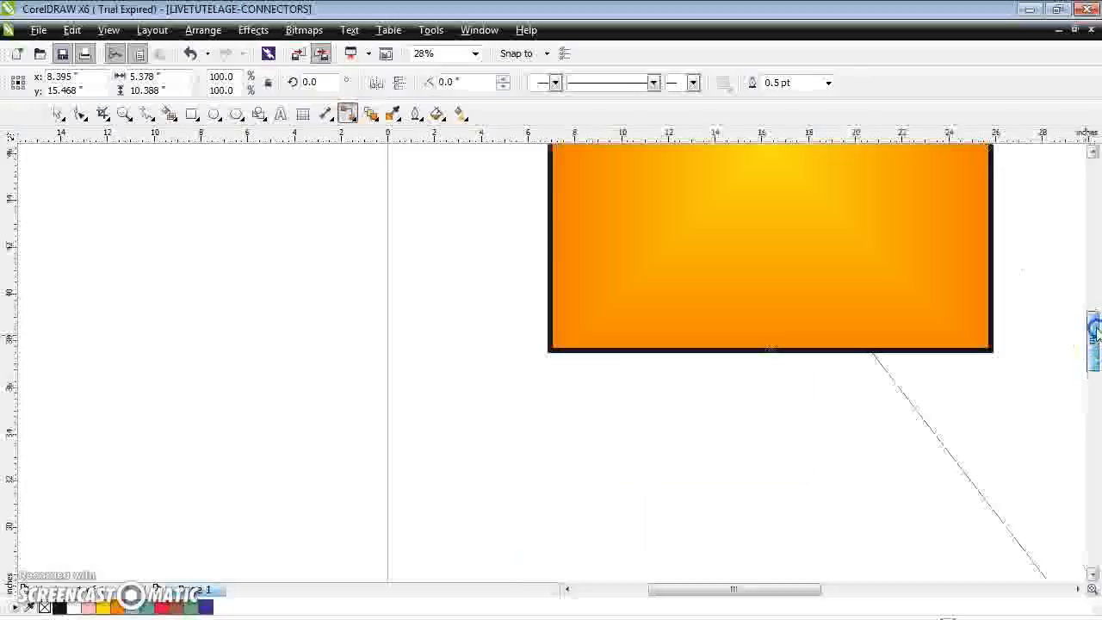
left_click(918, 408)
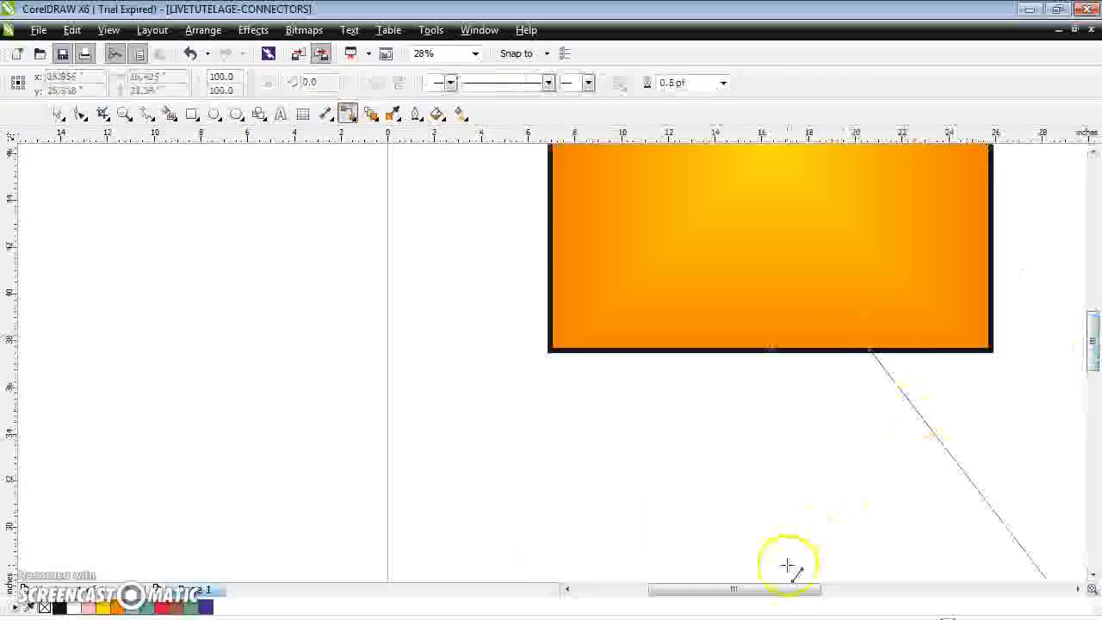
left_click_drag(785, 589, 810, 590)
left_click_drag(1090, 347, 1093, 405)
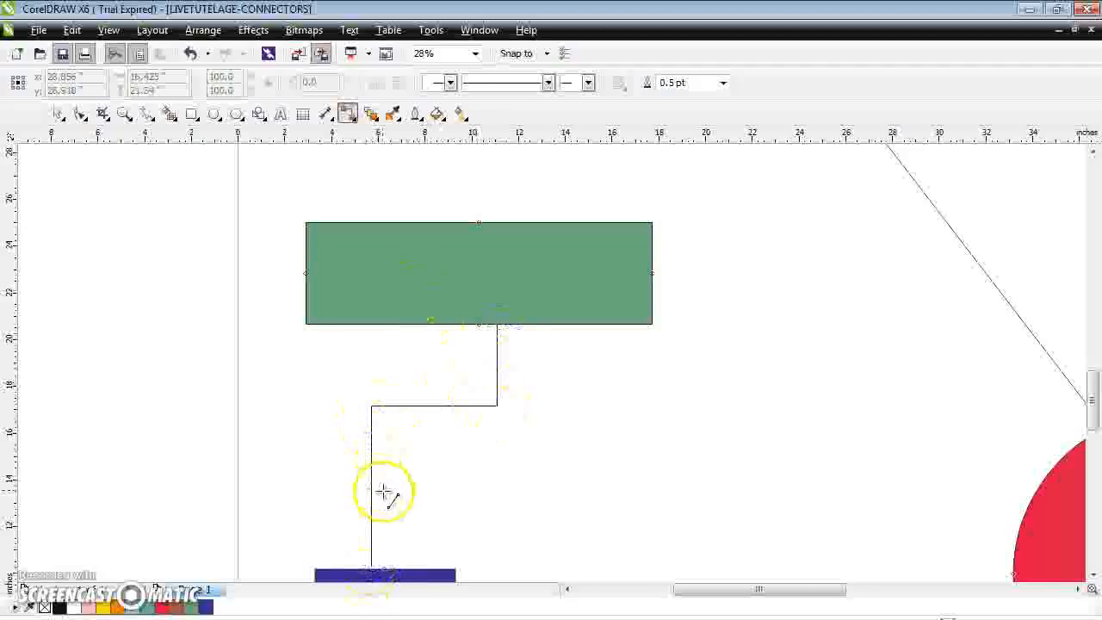
left_click(356, 121)
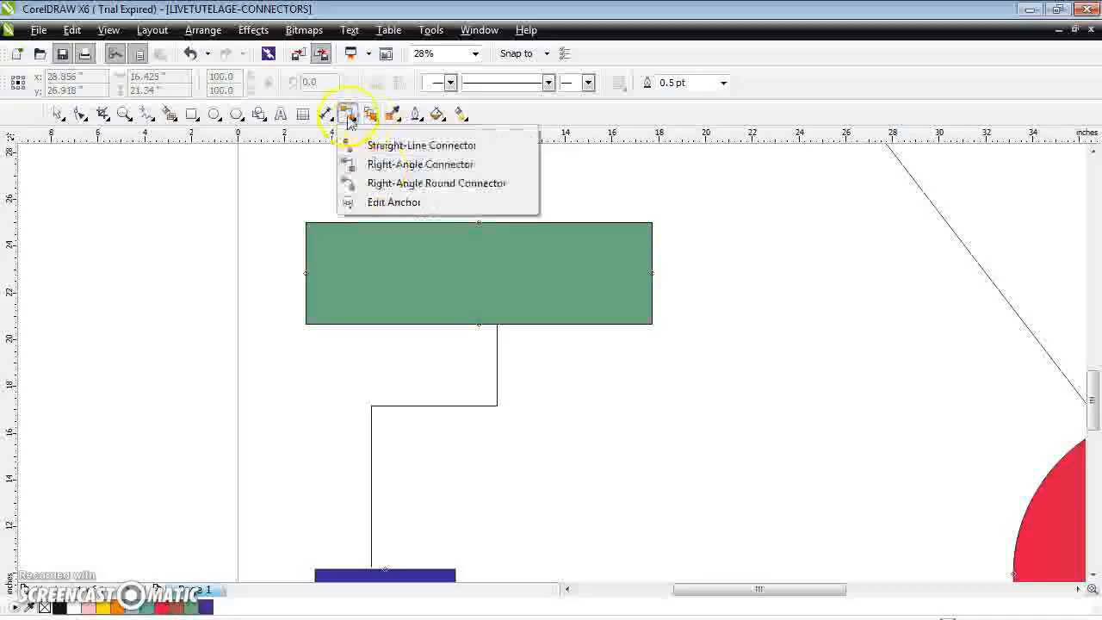
left_click(376, 185)
left_click_drag(657, 285, 915, 492)
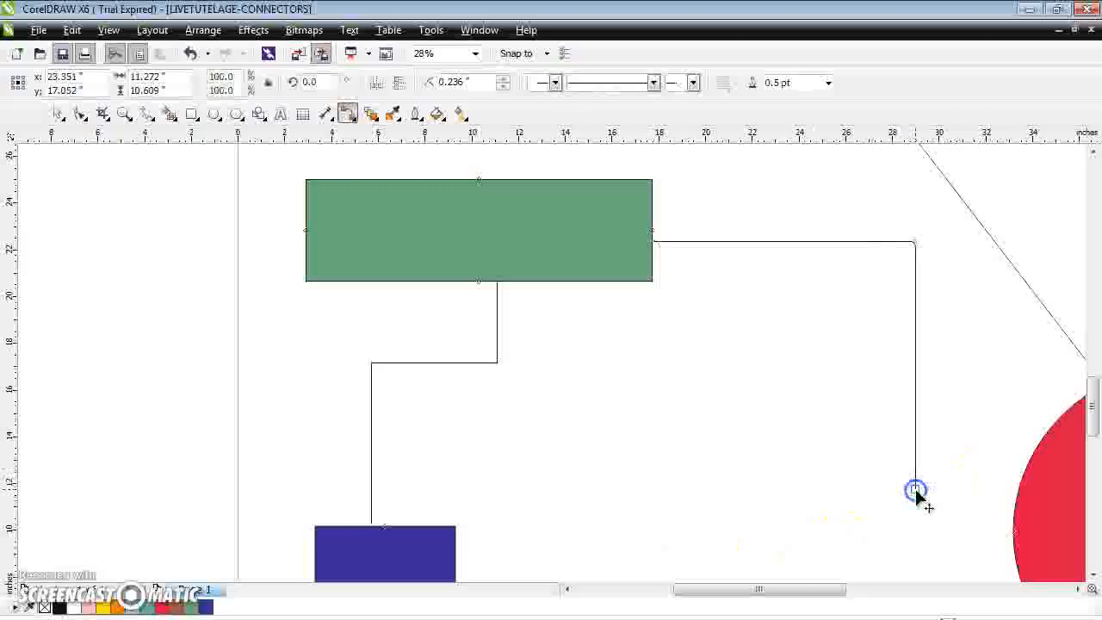
scroll(1071, 527, "down", 3)
mouse_move(1058, 301)
left_mouse_down()
mouse_move(912, 324)
mouse_move(927, 325)
left_mouse_up()
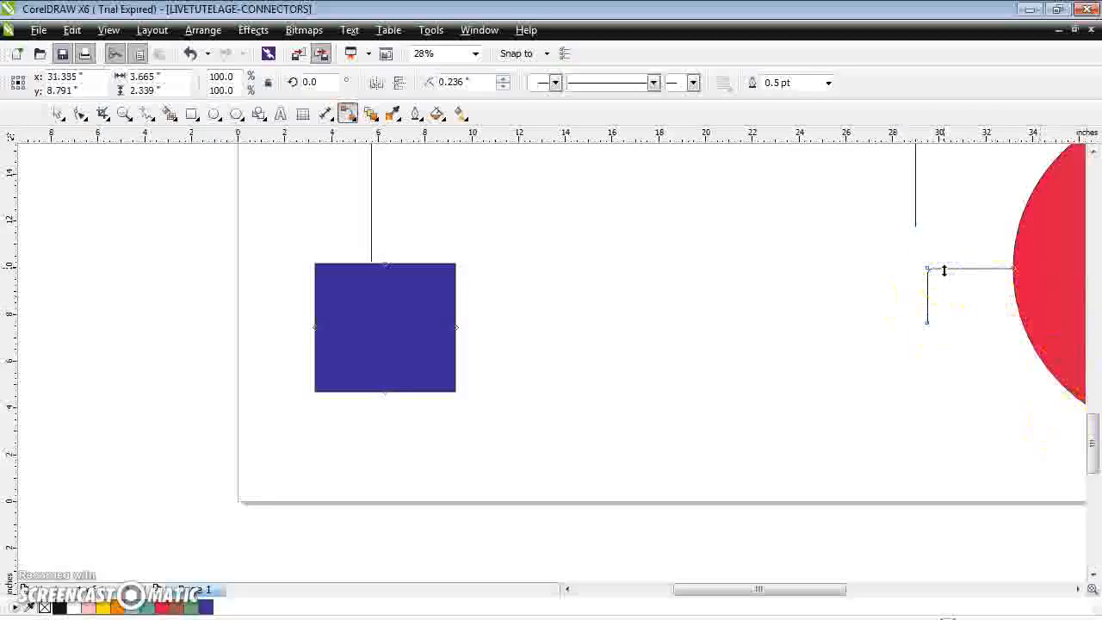
key("Delete")
left_click(1060, 272)
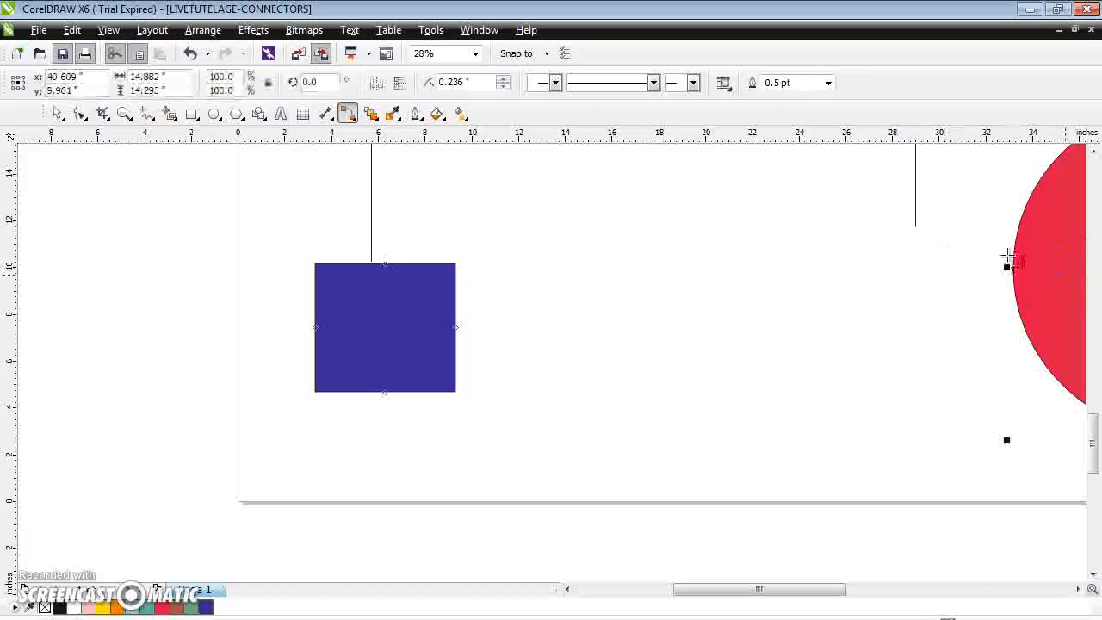
left_click_drag(942, 312, 939, 304)
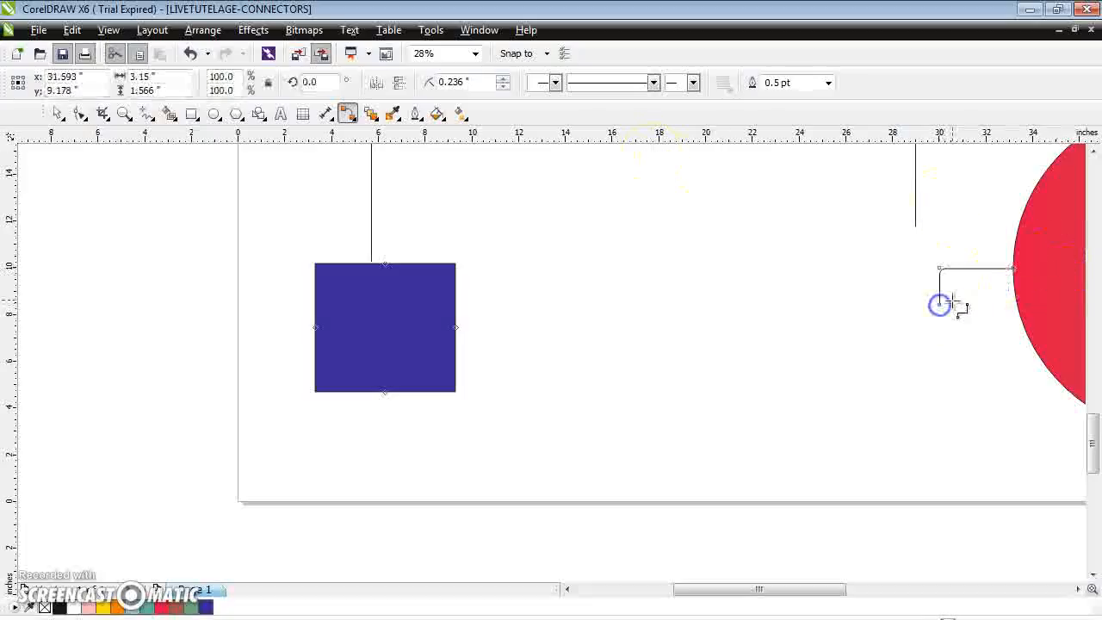
key("ctrl+z")
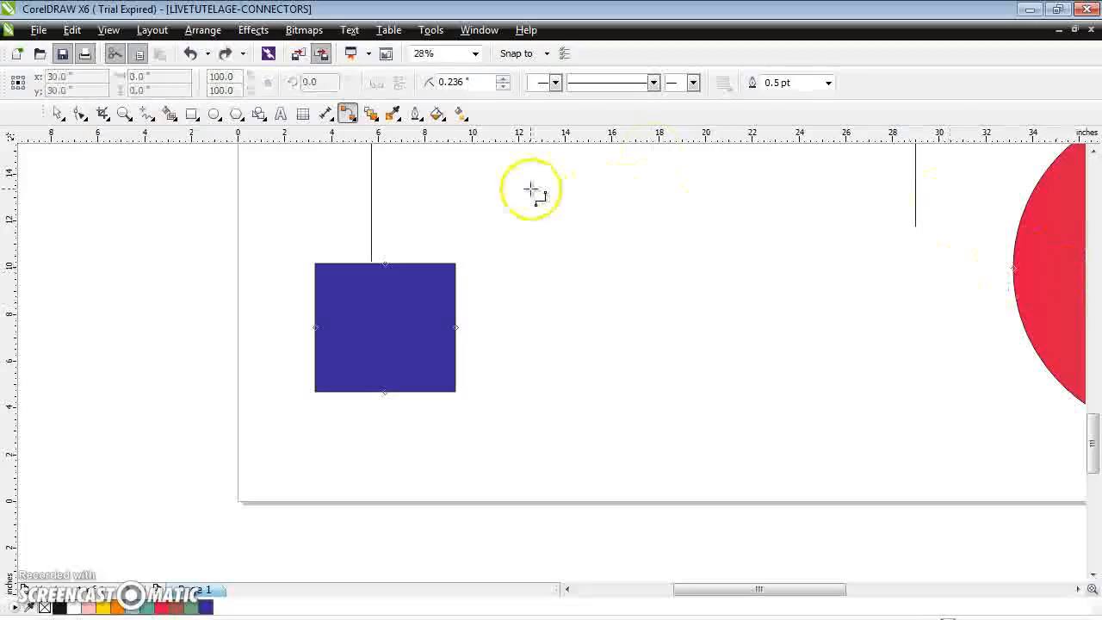
- Move the circle so its upper edge meets the rounded connector's lower end, centred at about 29, 5.1 inches
left_click(56, 116)
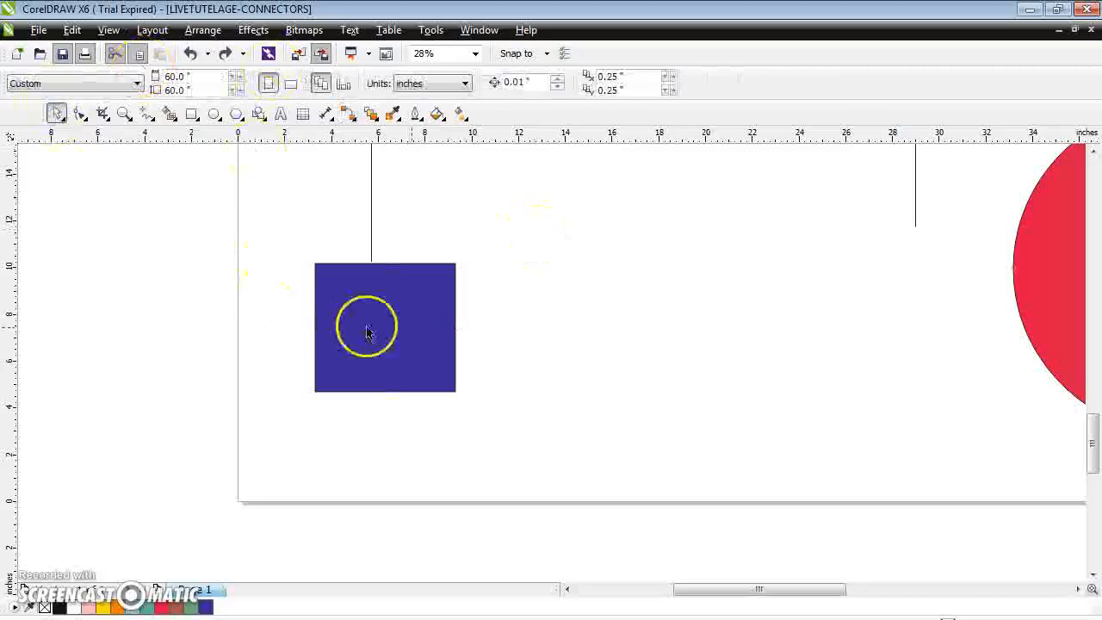
left_click_drag(1064, 292, 791, 402)
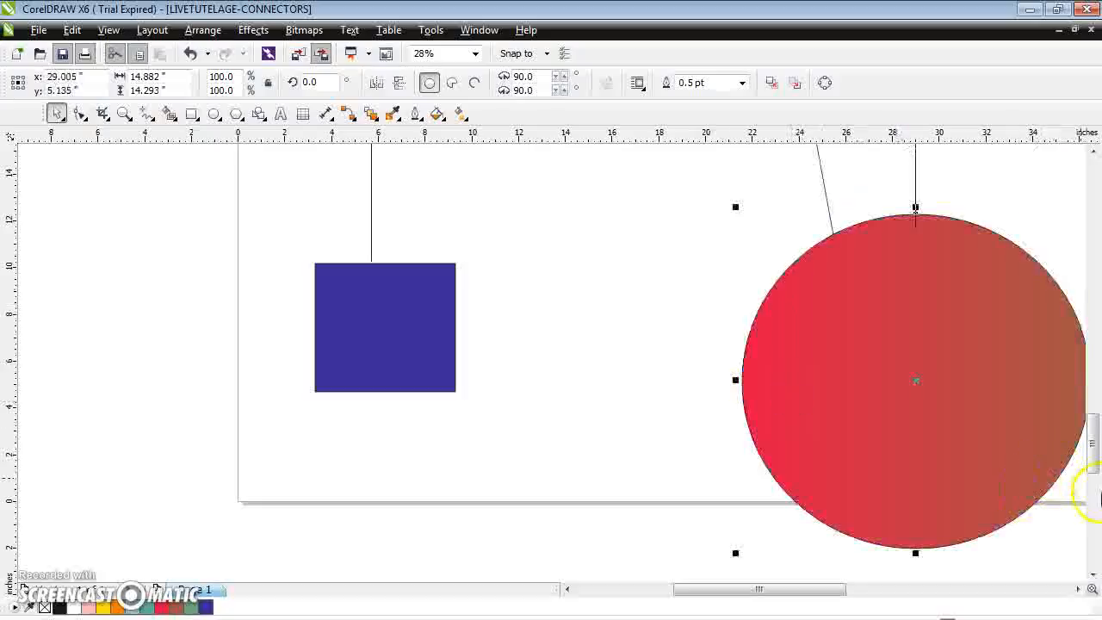
left_click_drag(1095, 460, 1094, 417)
left_click(855, 409)
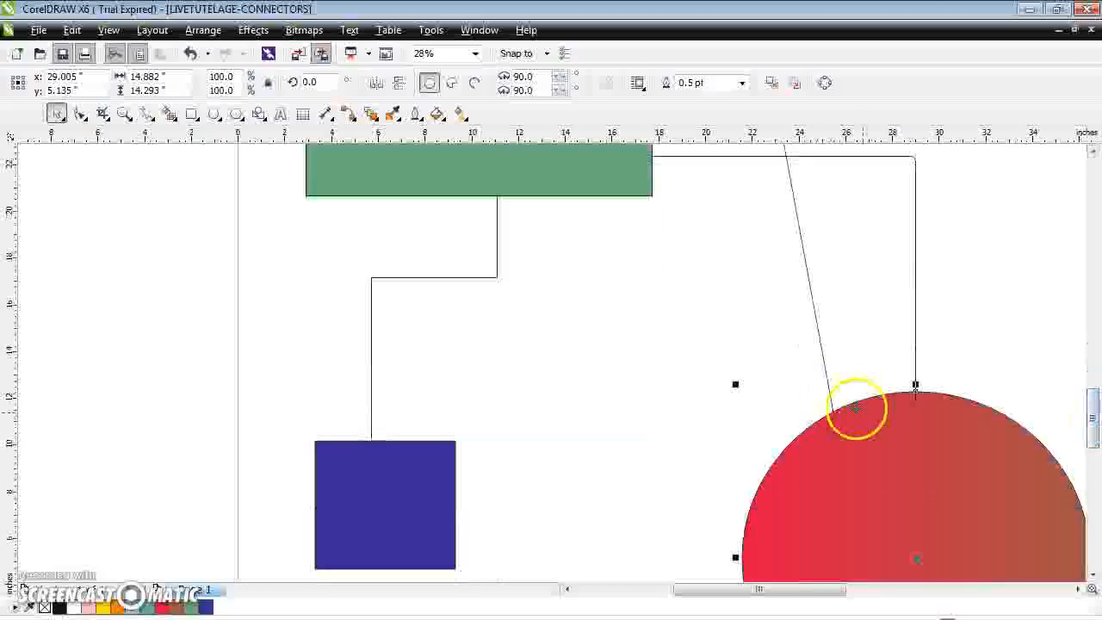
left_click(921, 443)
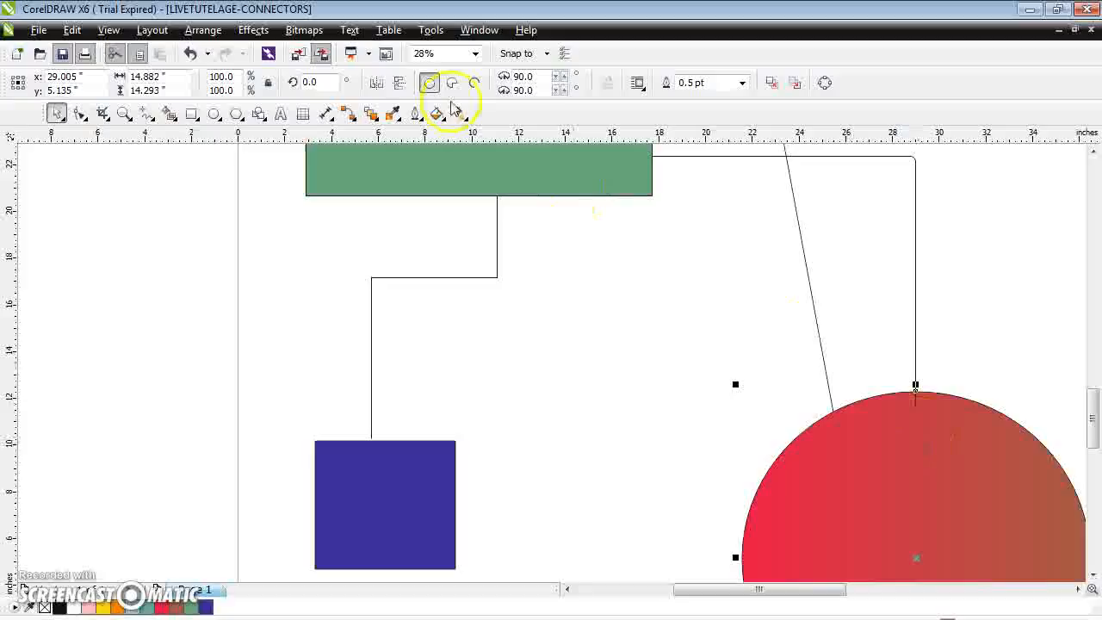
- Fit the whole page in view and inspect the green rectangle, orange rectangle and circle together with their connectors
left_click(474, 53)
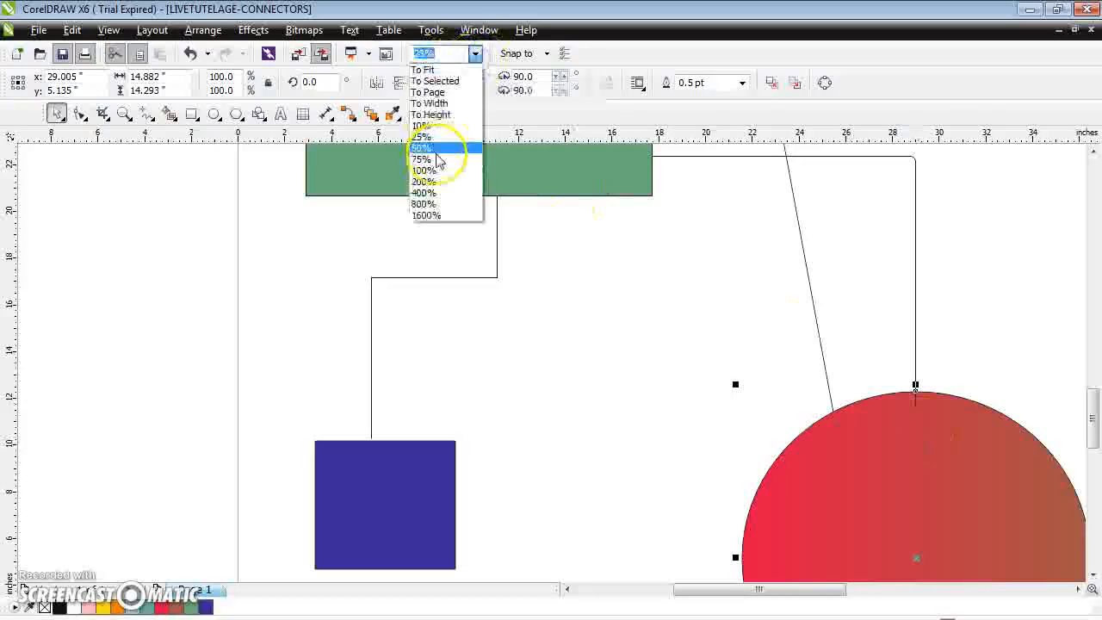
left_click(428, 92)
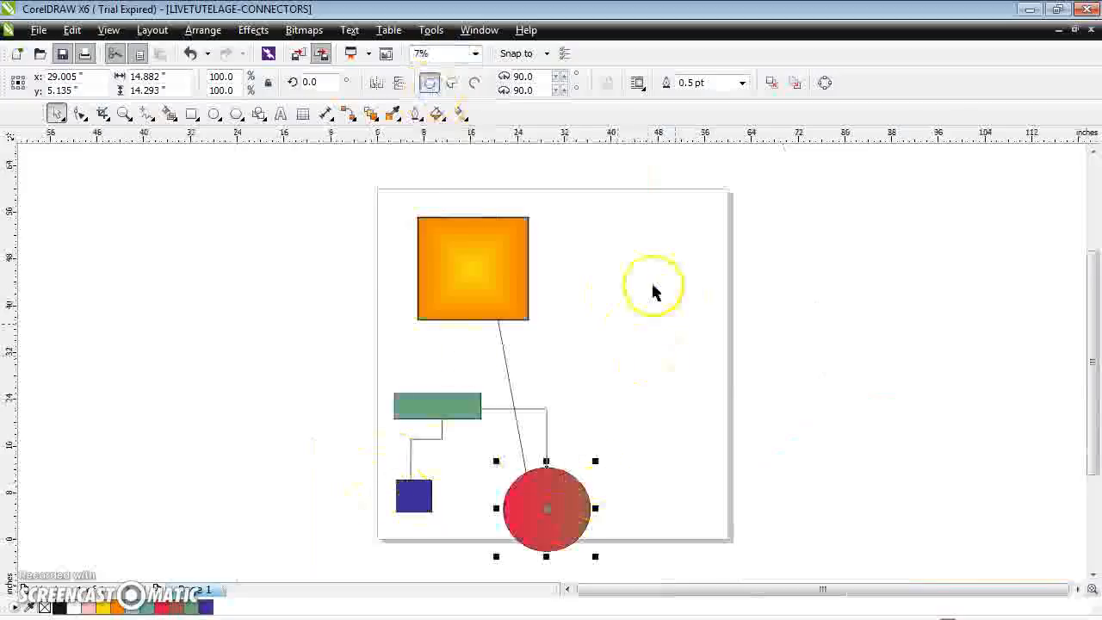
left_click(429, 415)
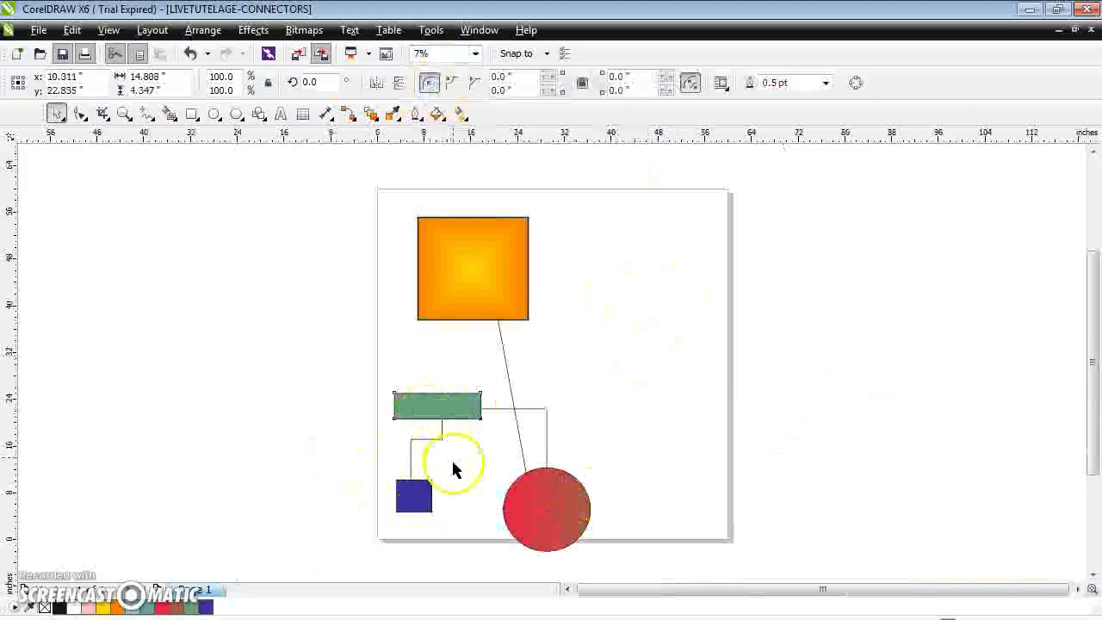
left_click(470, 261)
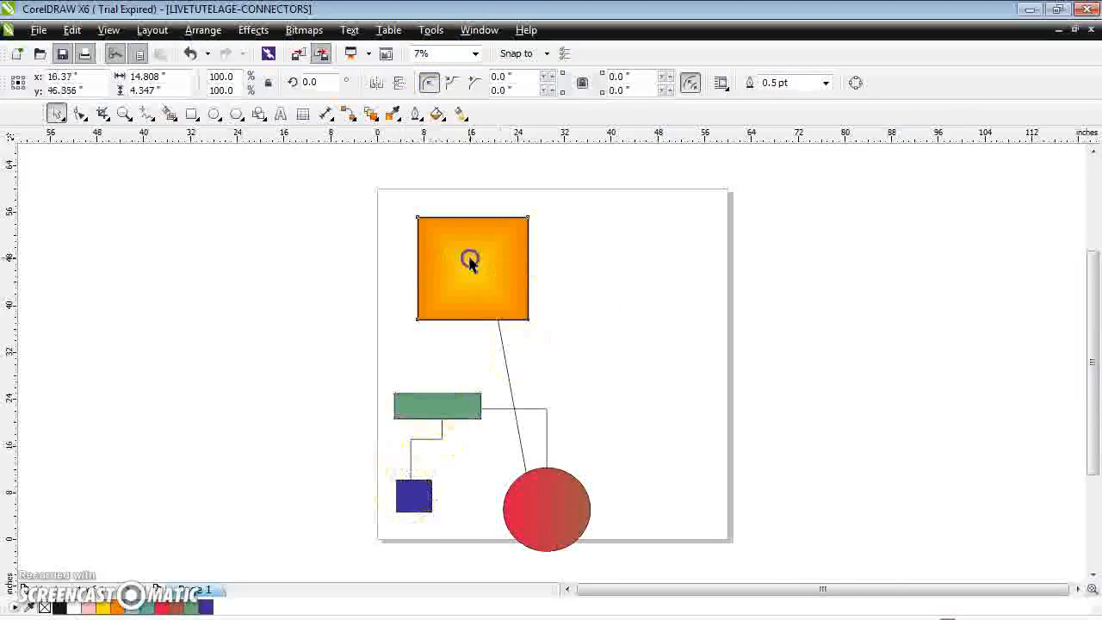
left_click(541, 499)
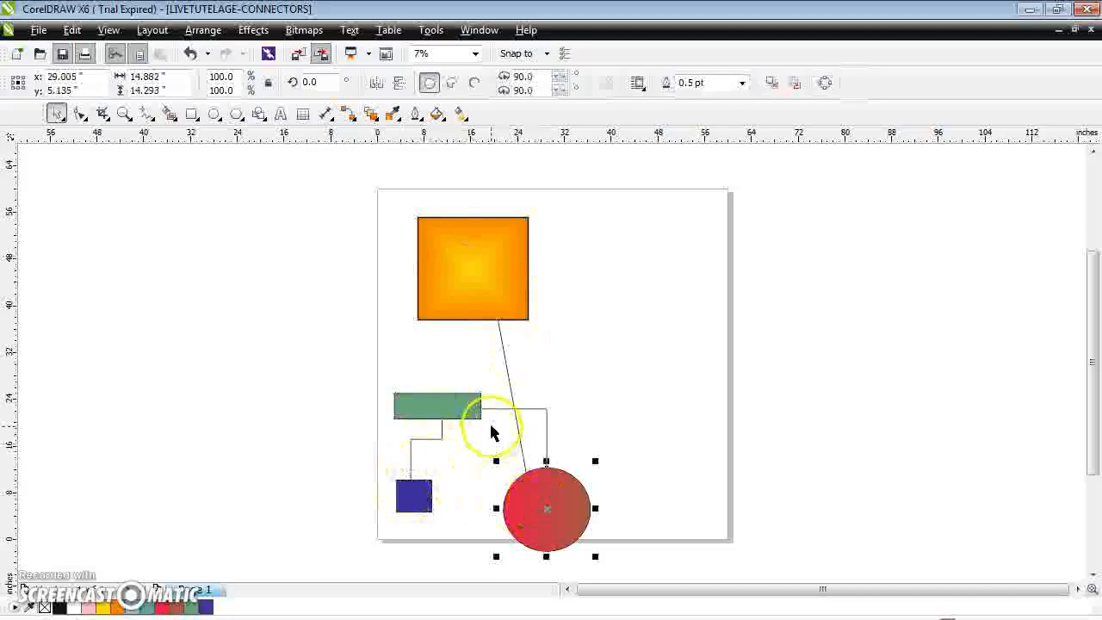